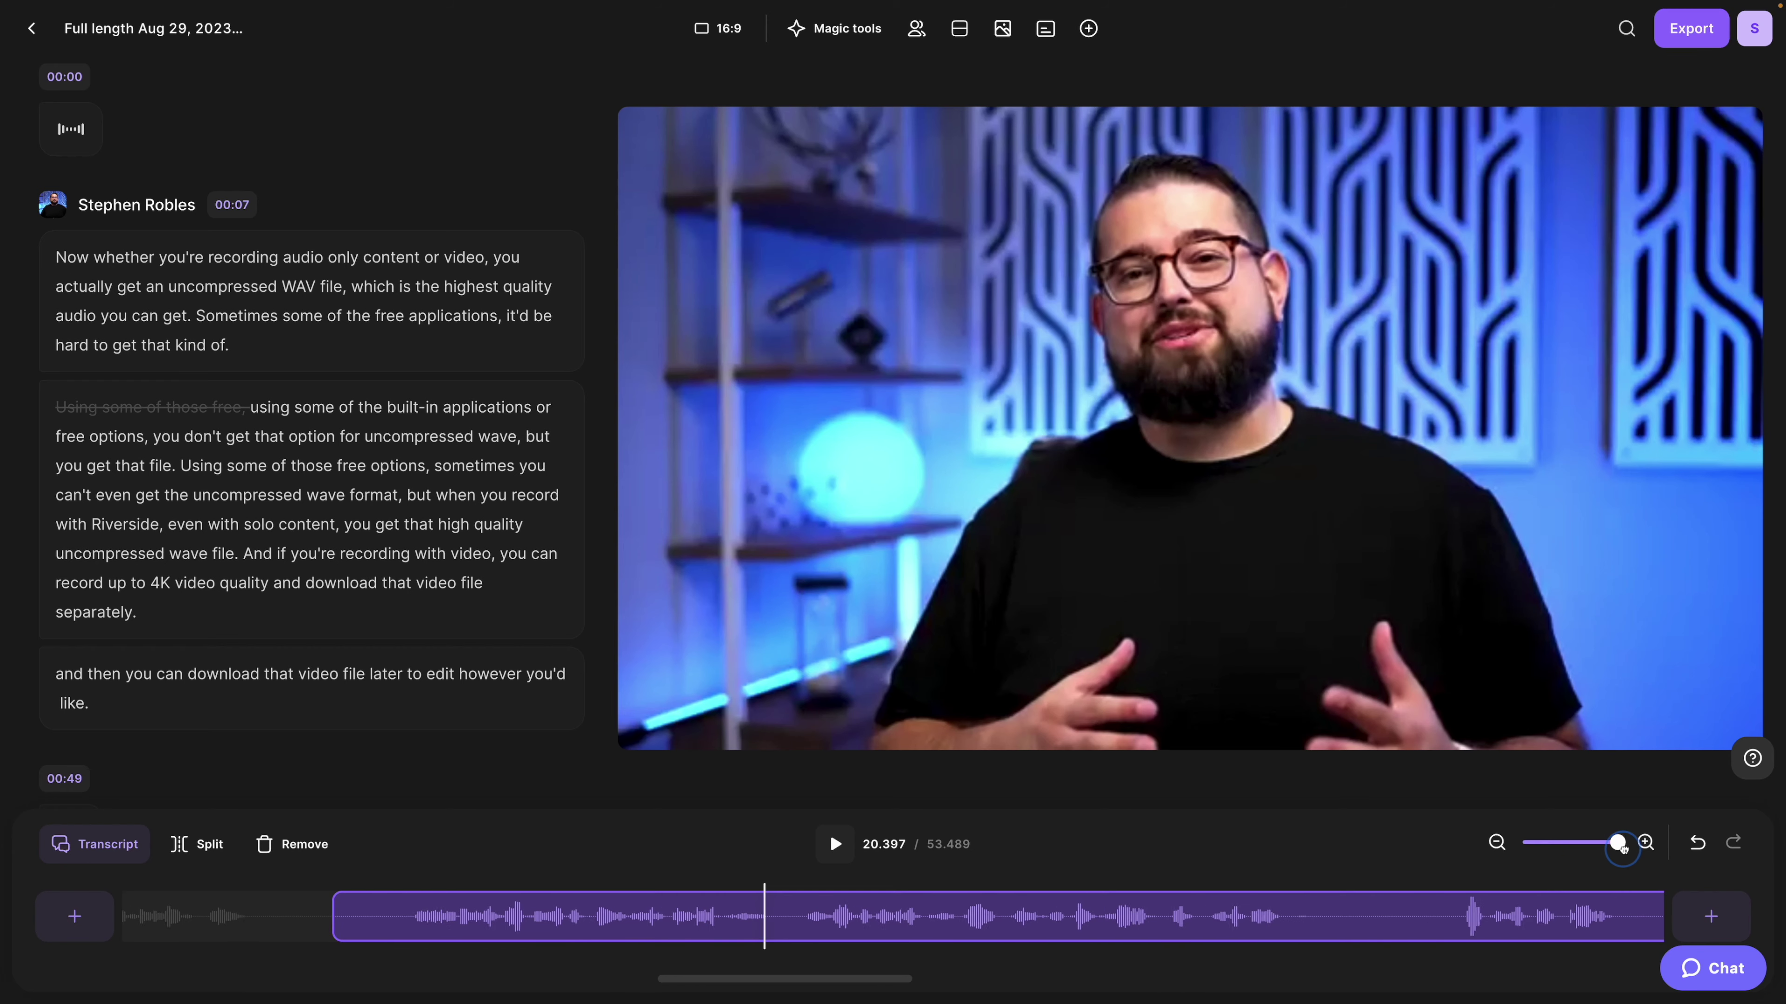
Trim a stretch out of the zoomed timeline, then try 1:1 framing and return to 16:9.
click(1646, 844)
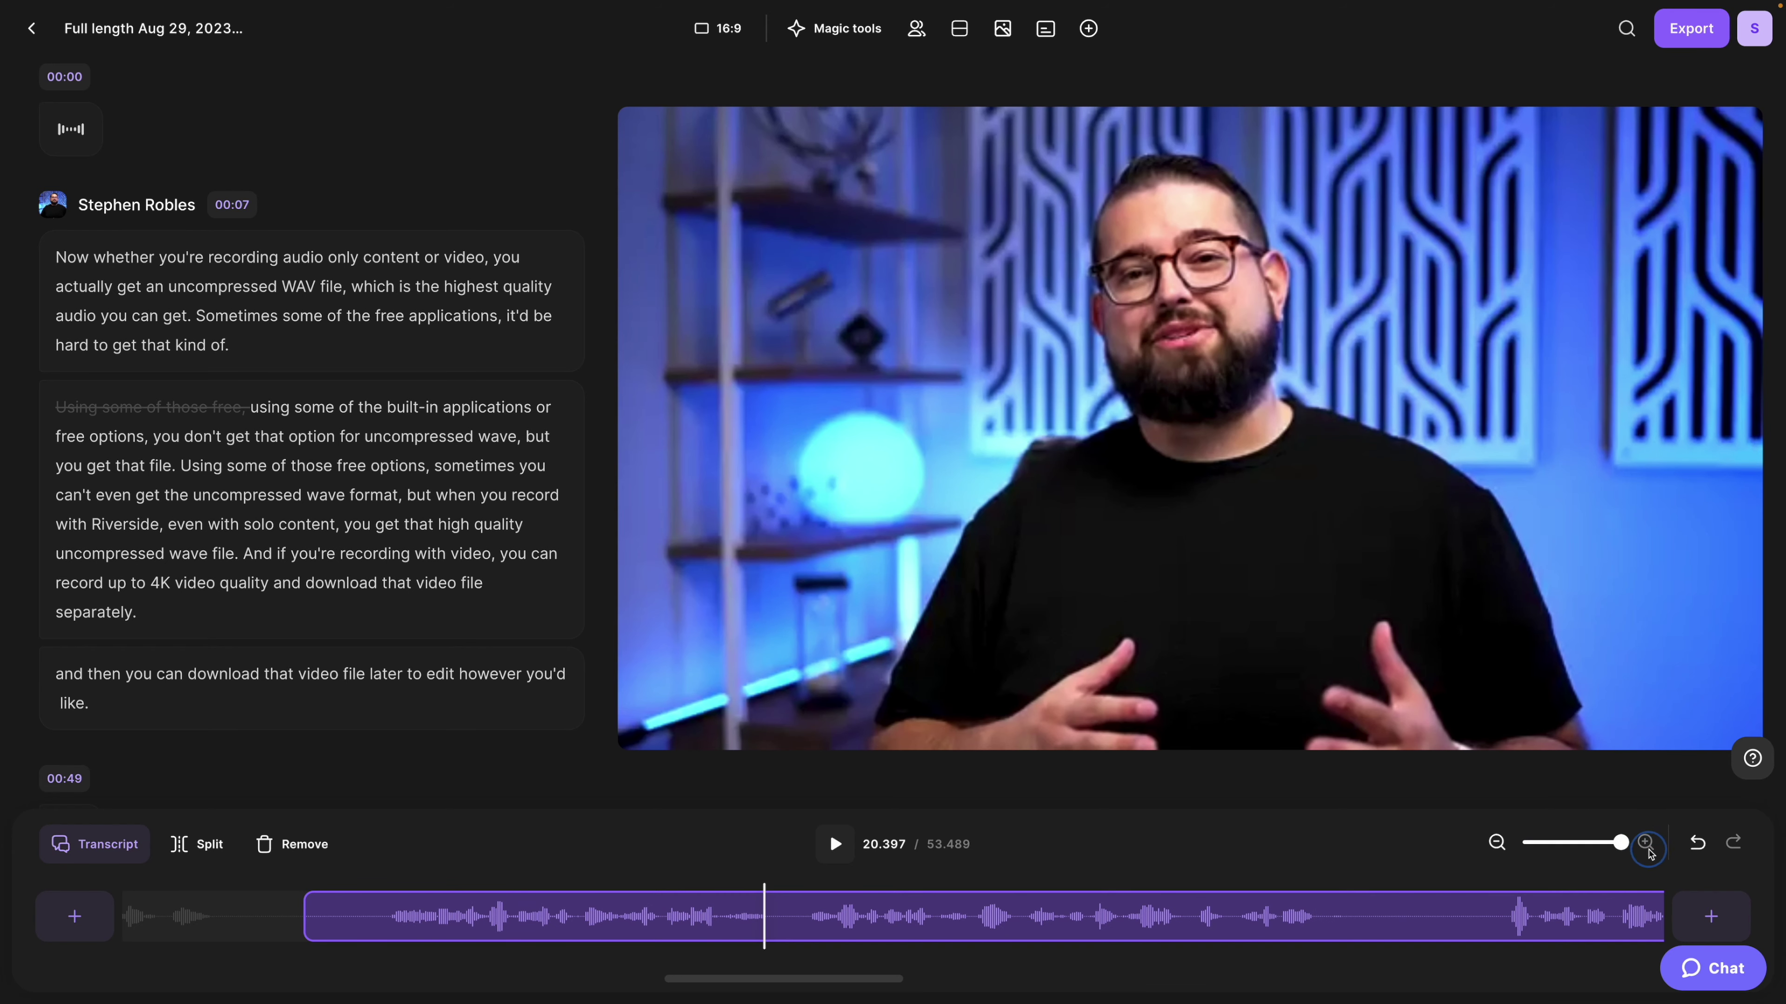
drag(721, 914, 792, 920)
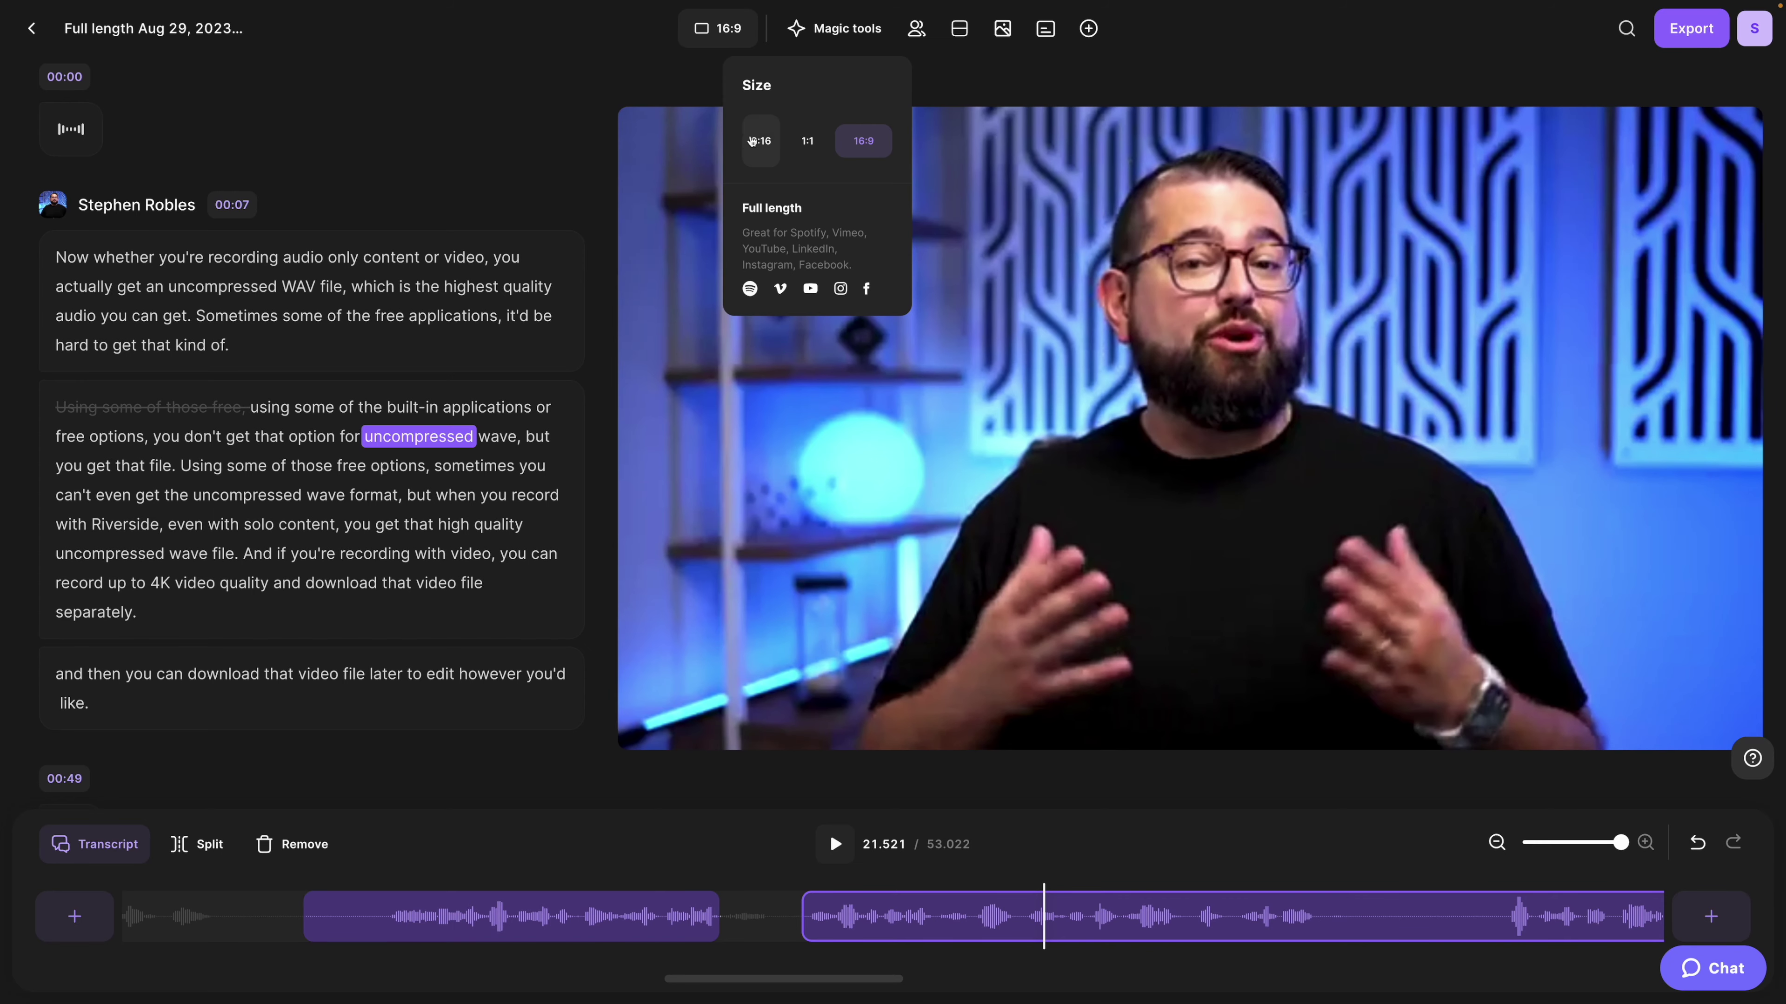
click(805, 145)
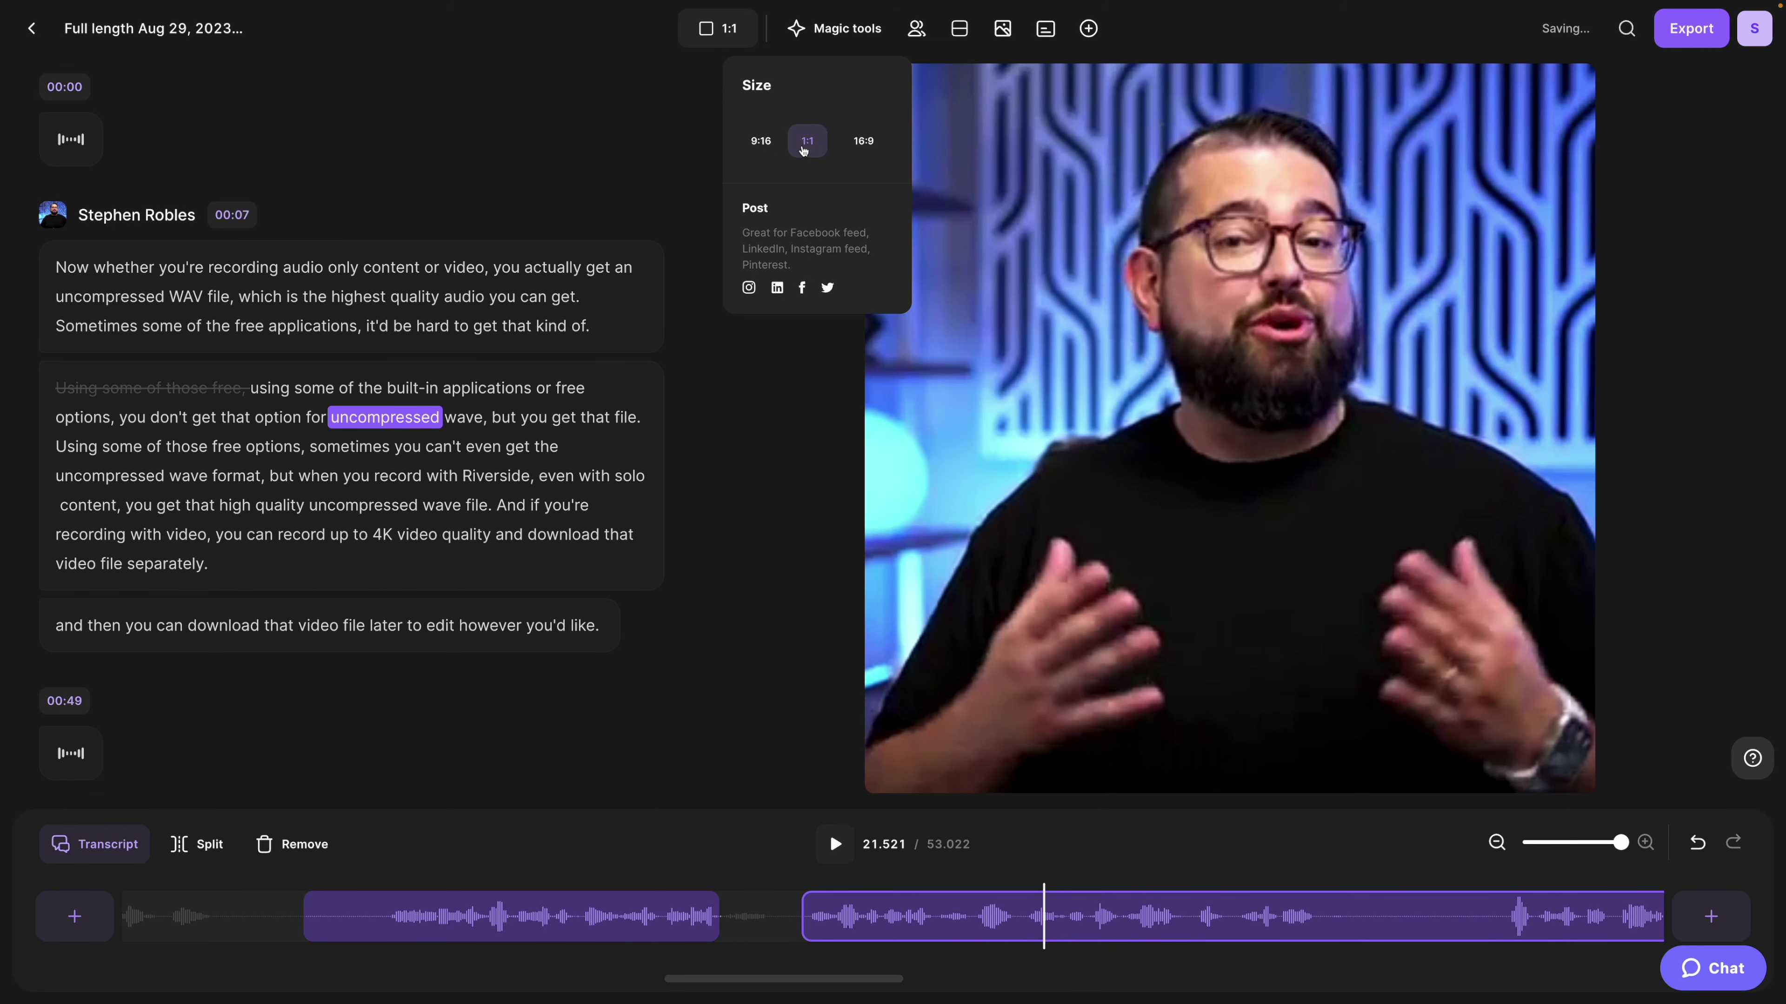
click(854, 144)
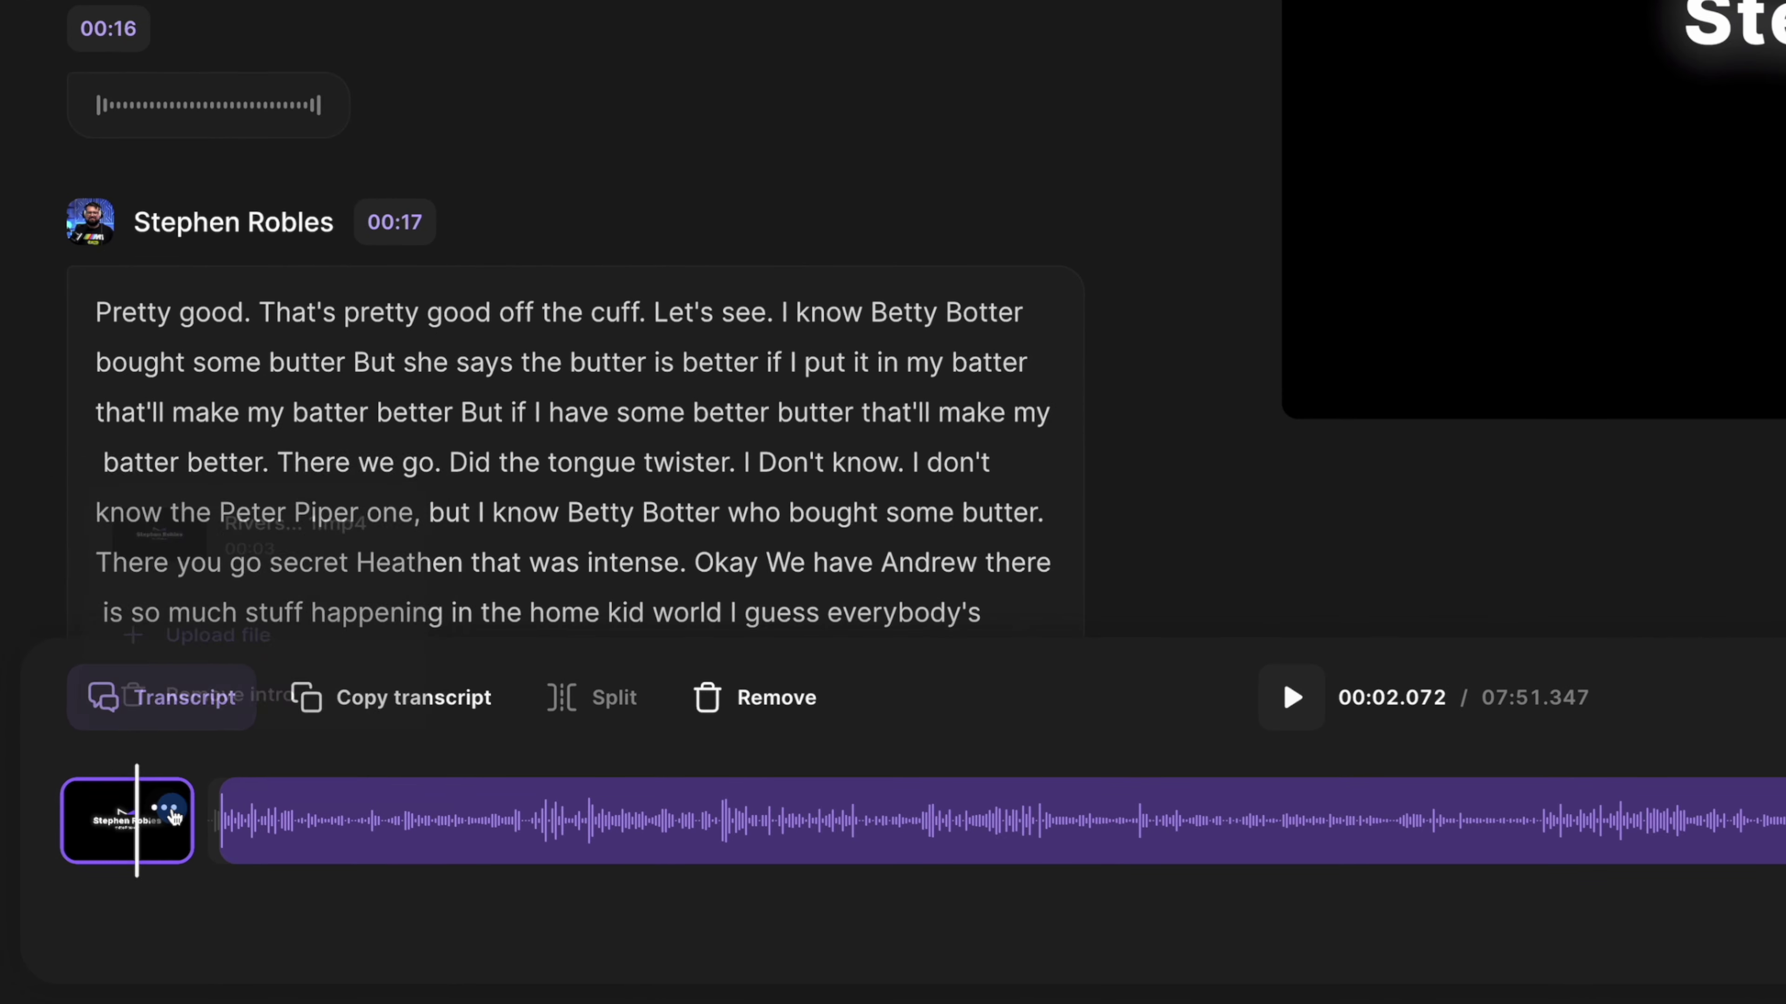
click(118, 875)
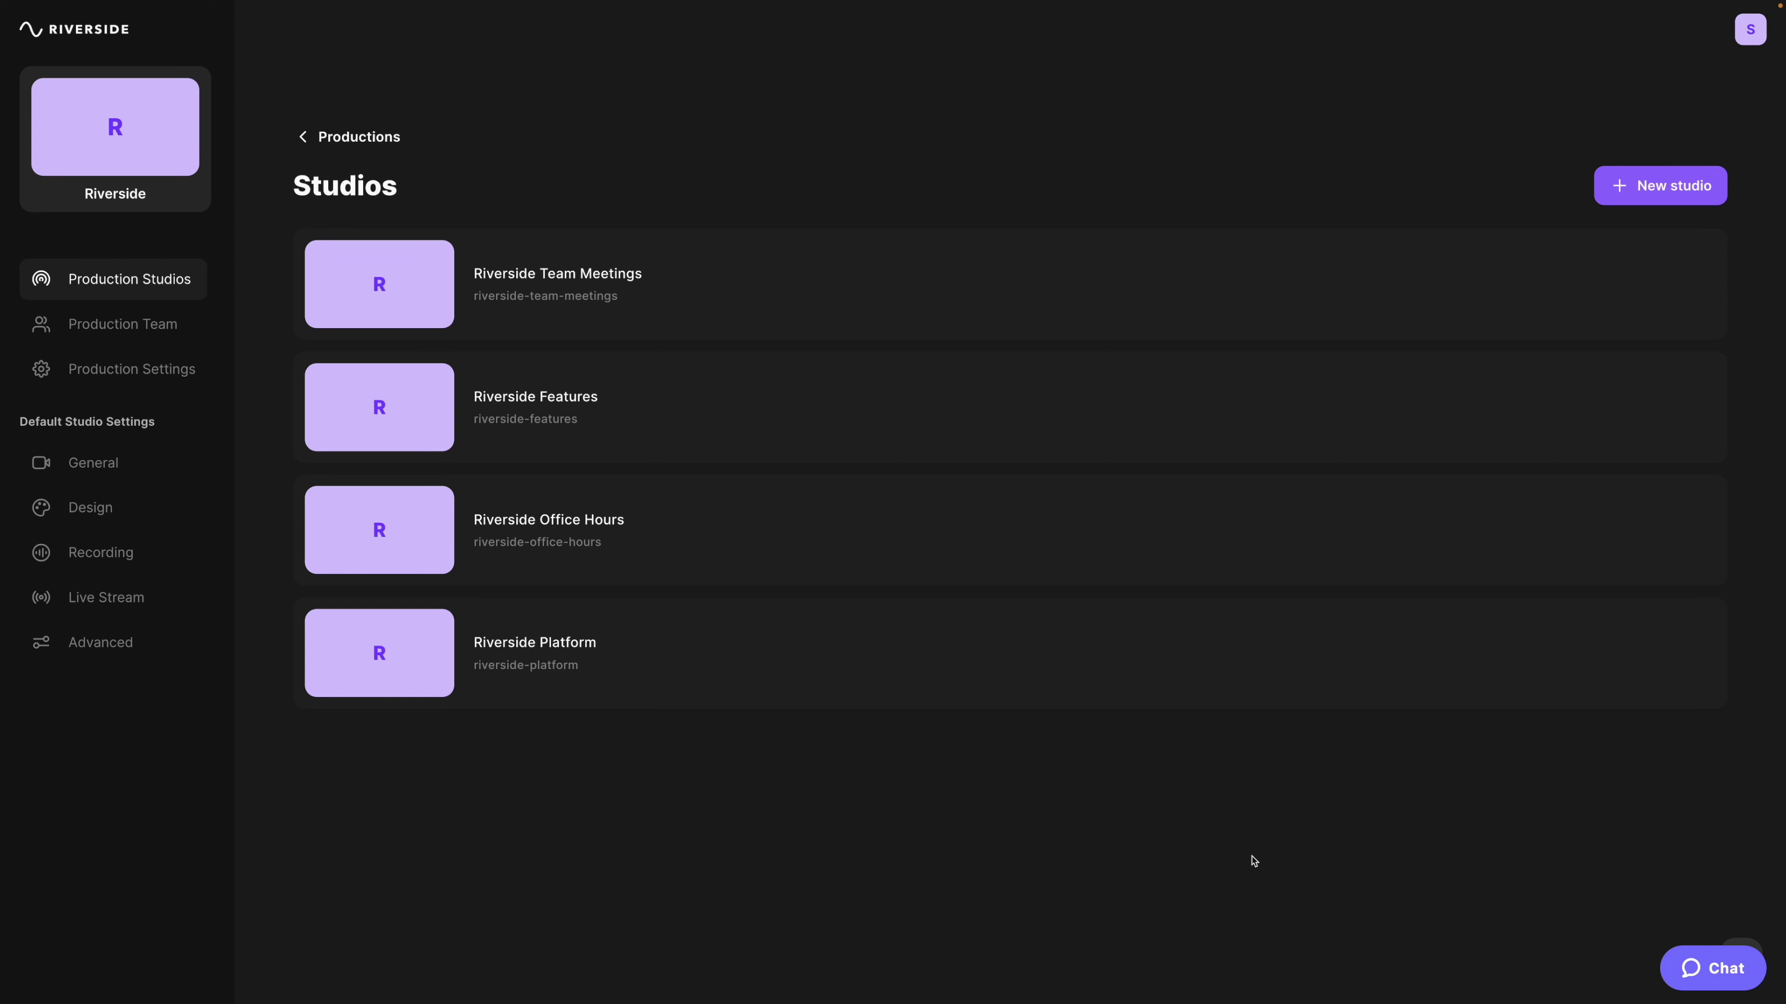
Upload Podcast Recording.mp4 from Downloads to the Riverside Platform studio's recordings.
mouse_move(1121, 675)
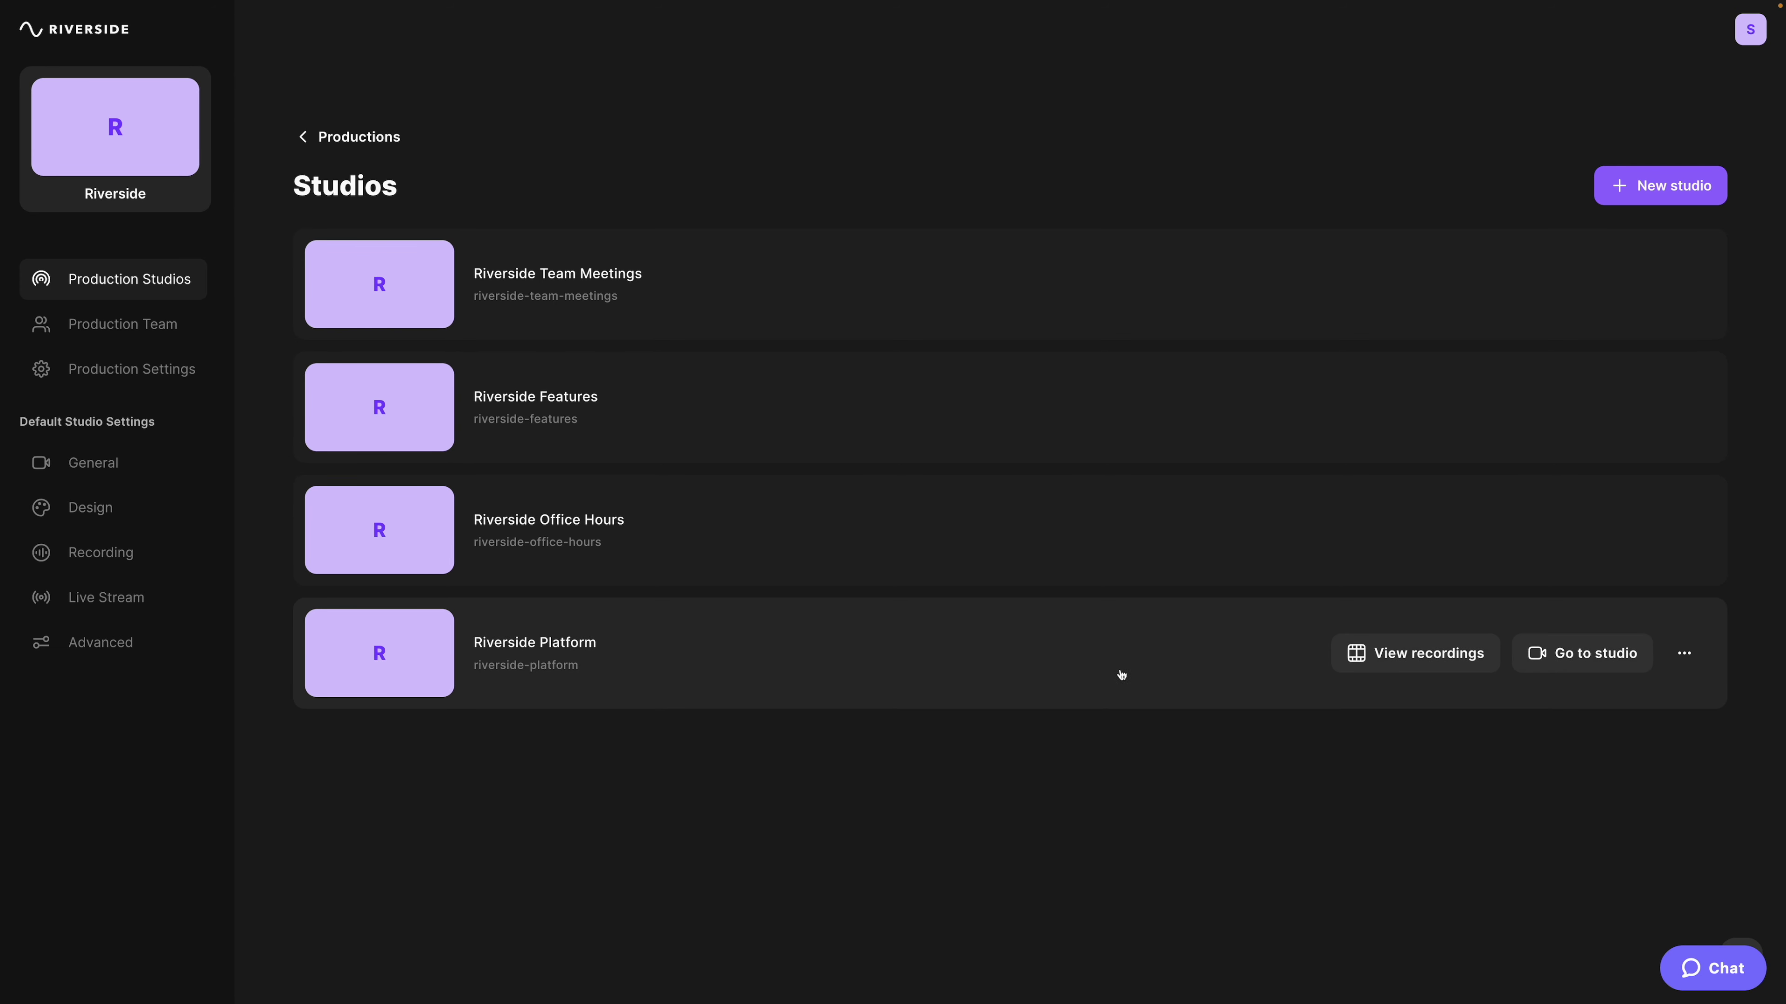
click(1421, 666)
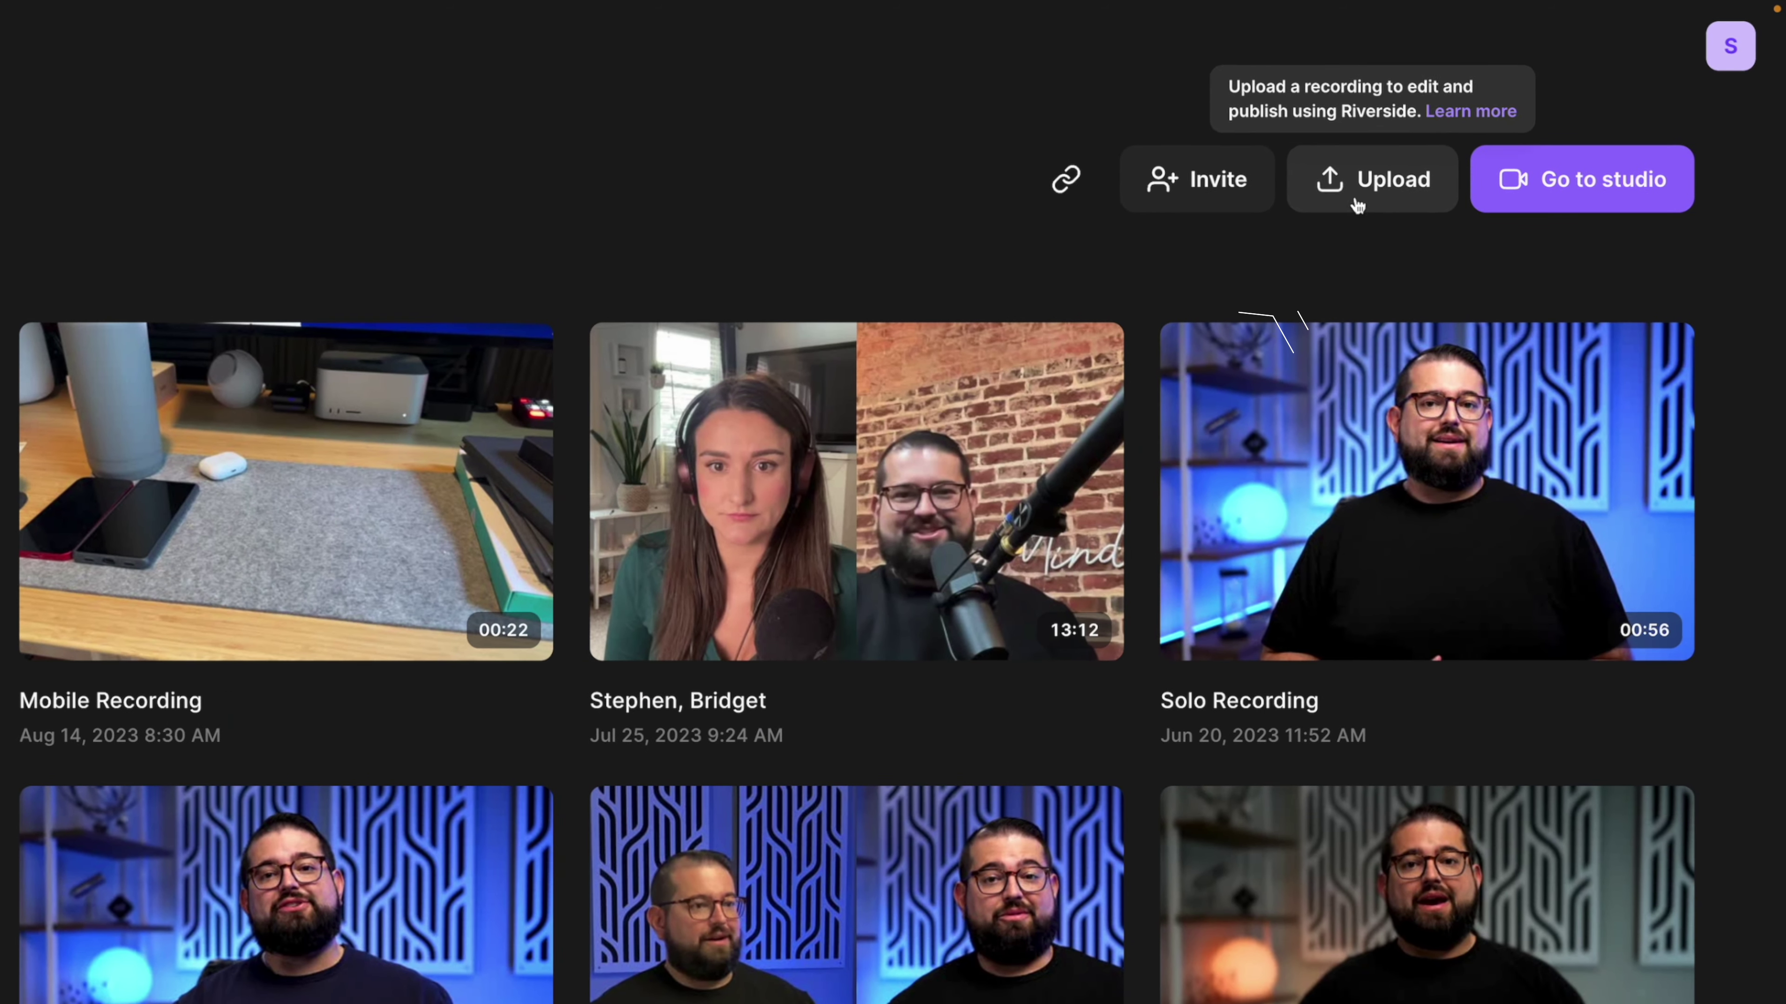
click(1360, 184)
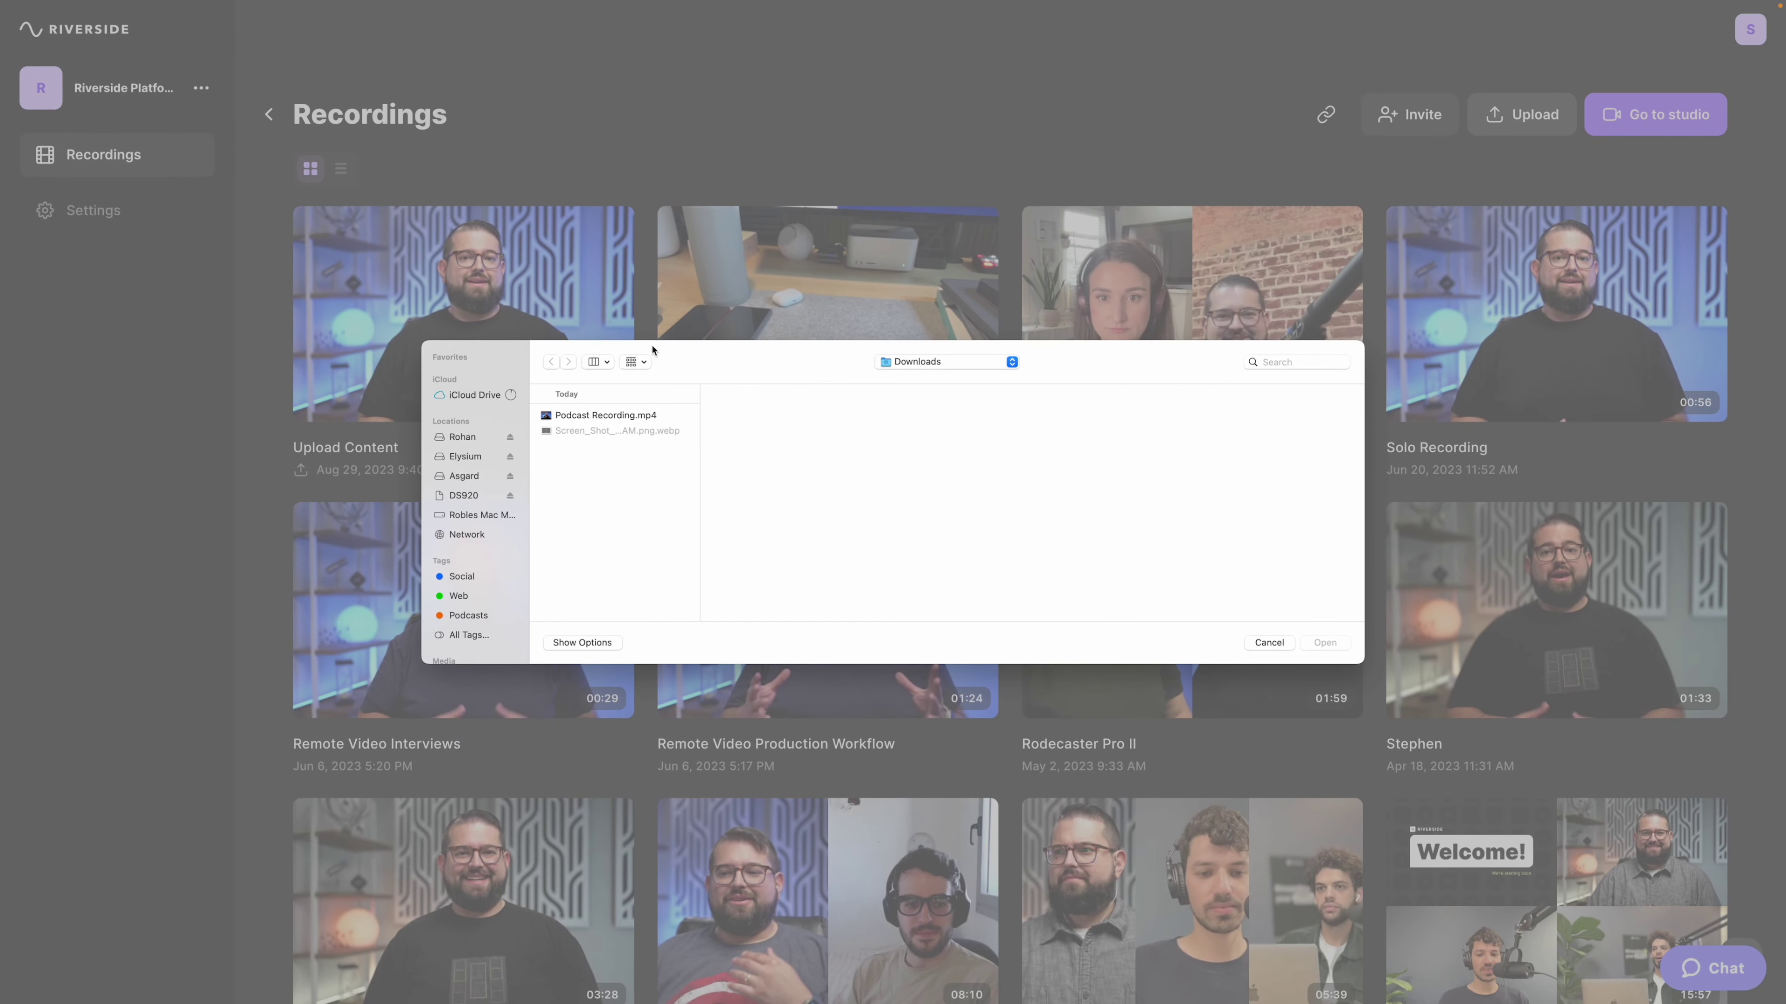
click(635, 417)
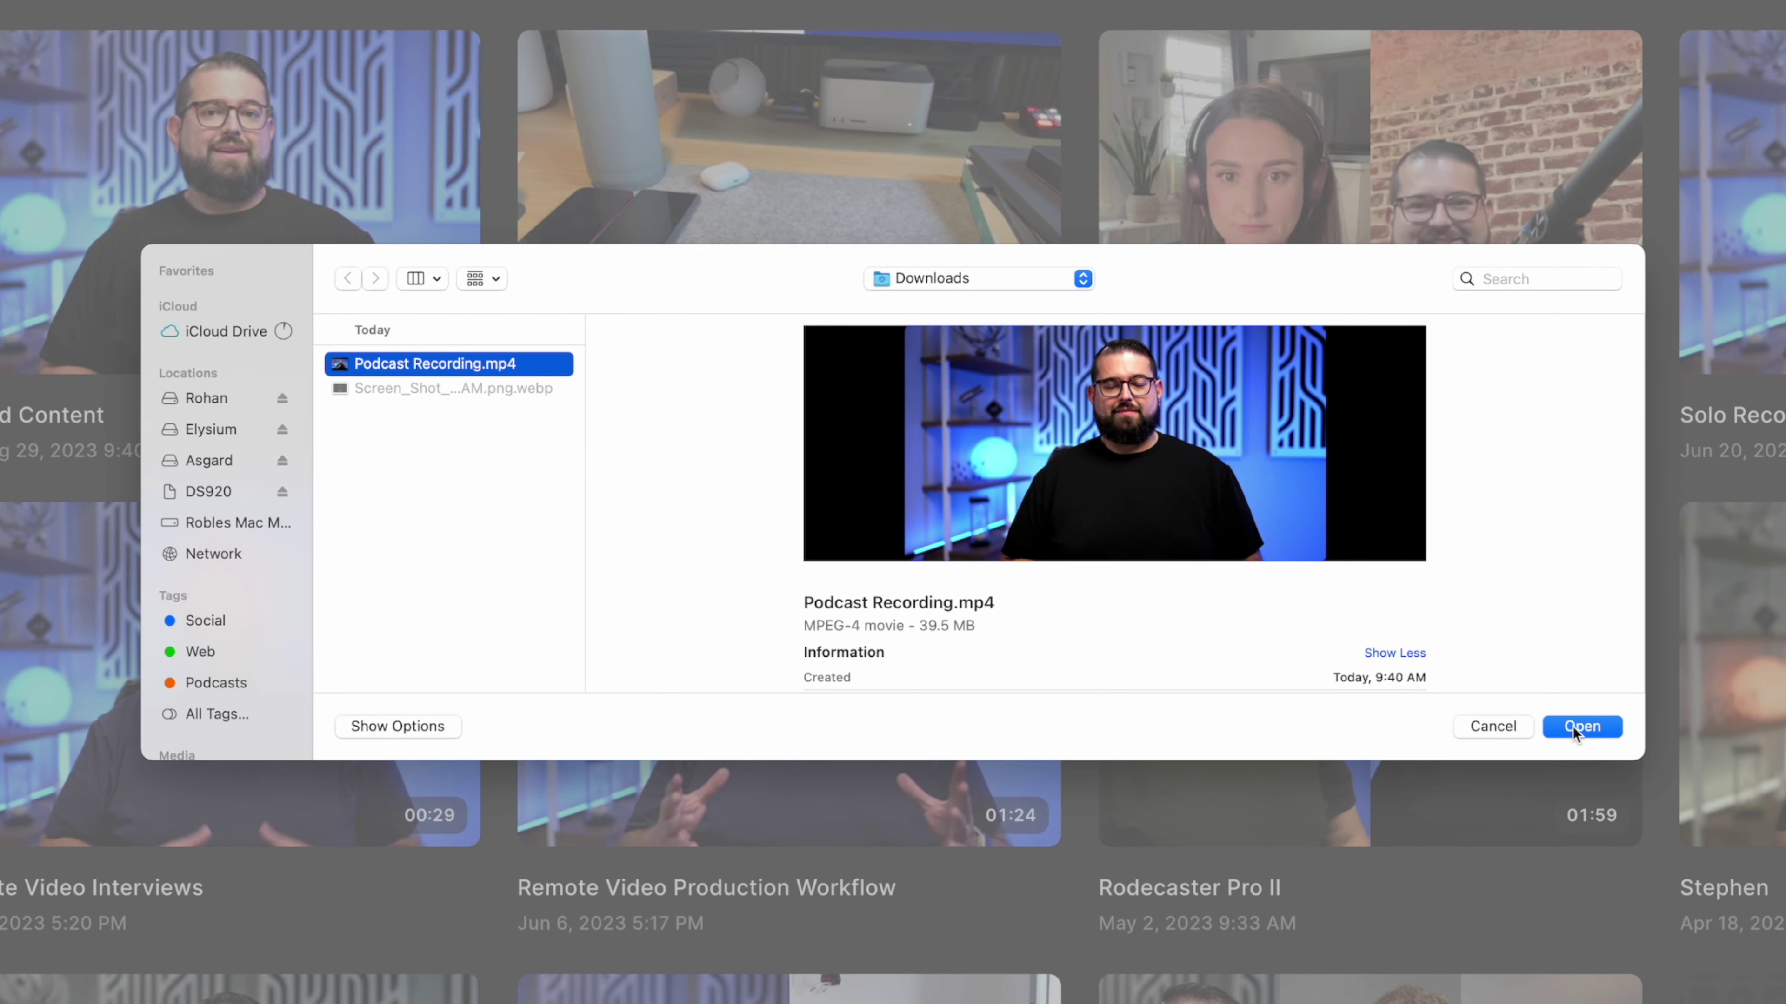
click(1572, 726)
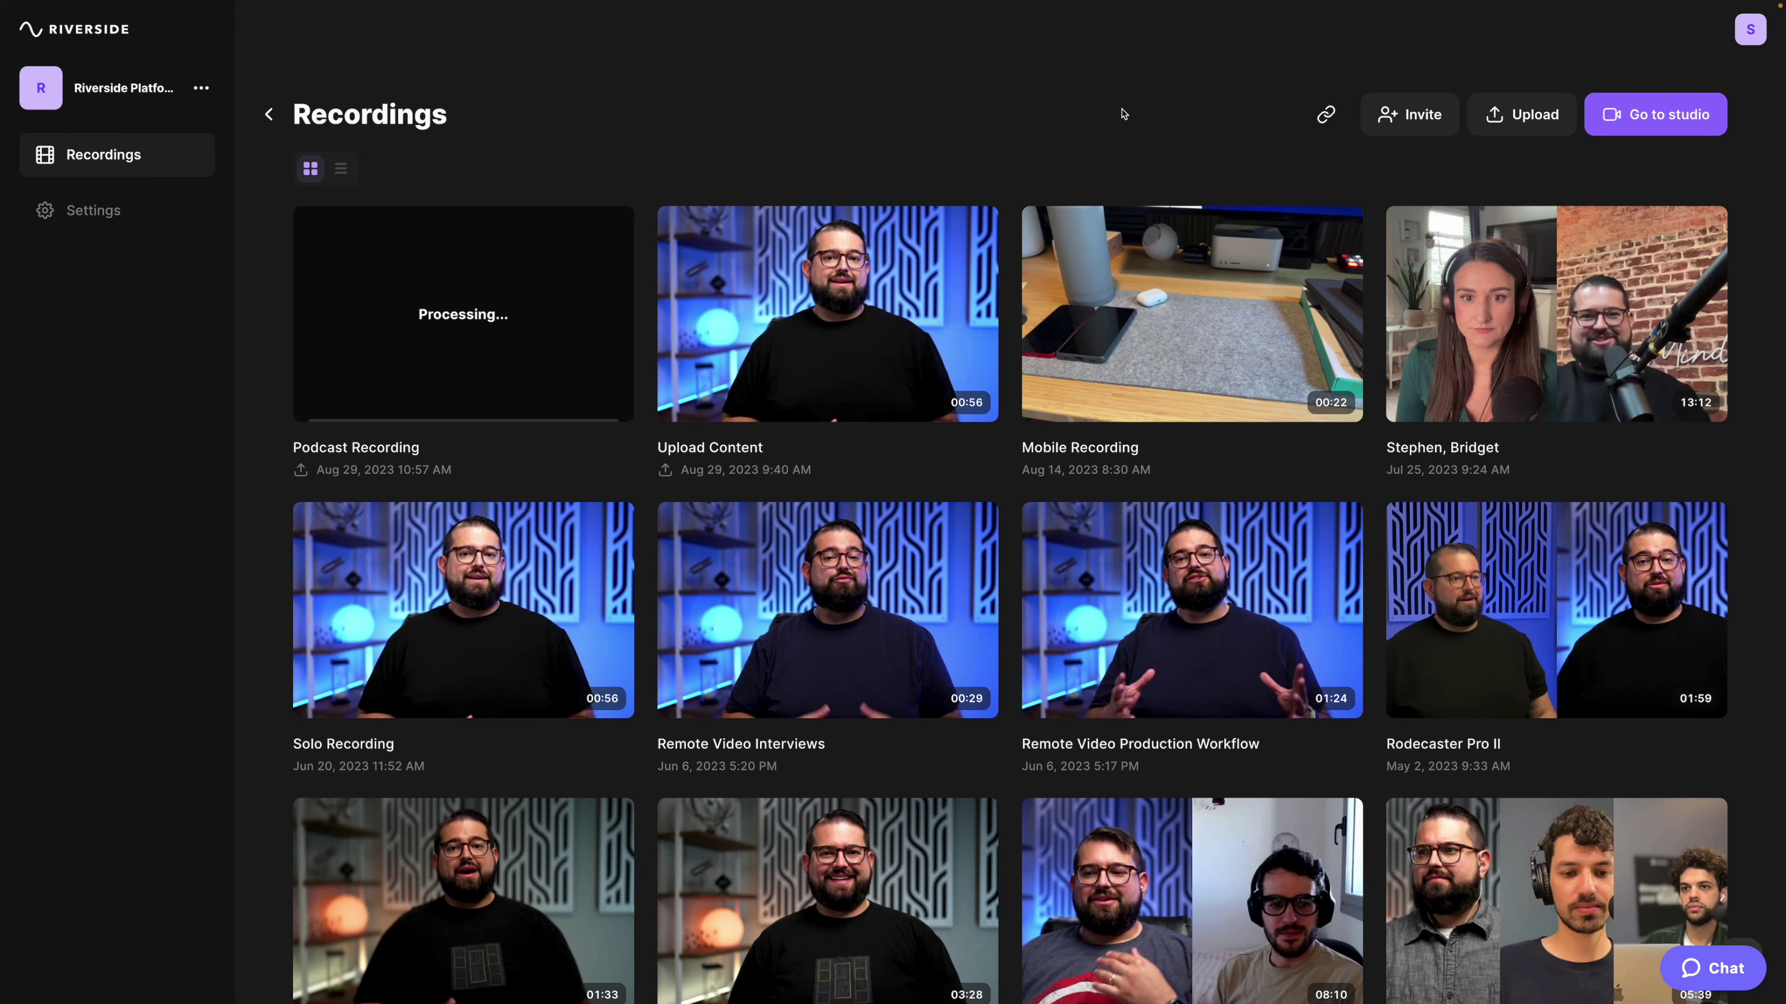
Generate Magic Clips for the episode and play the Slow Motion Showdown clip in the editor.
click(881, 304)
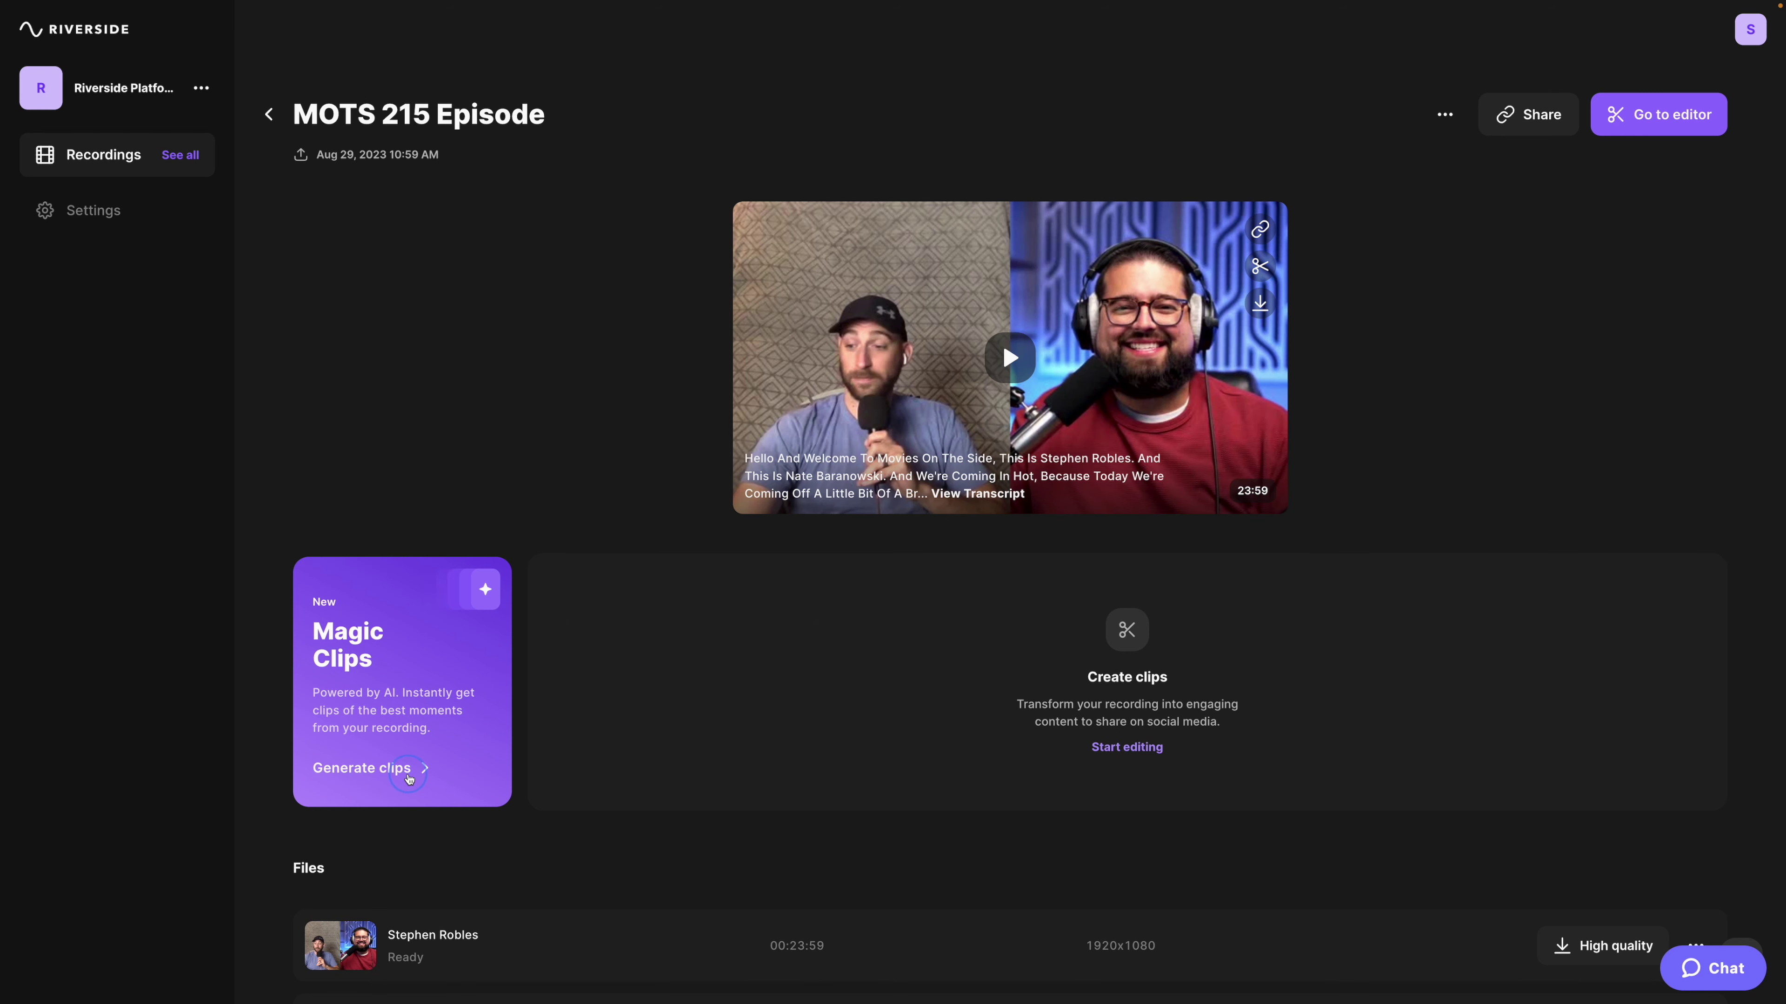
click(408, 774)
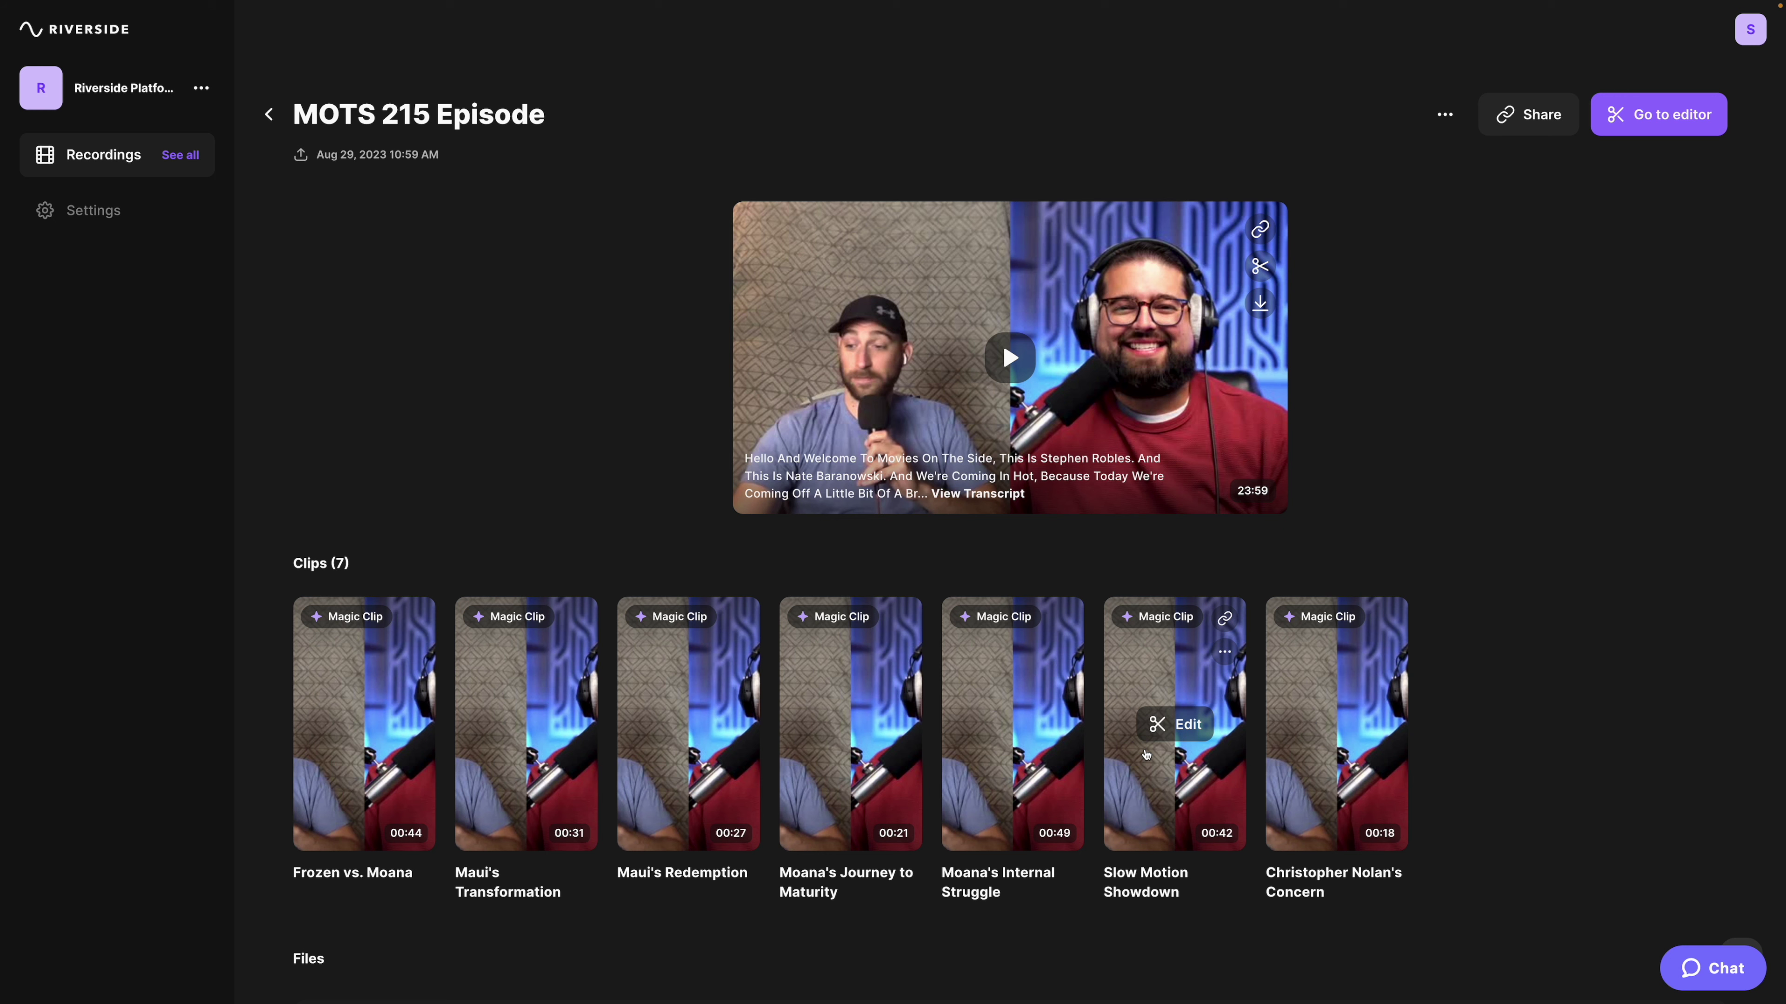
click(1178, 730)
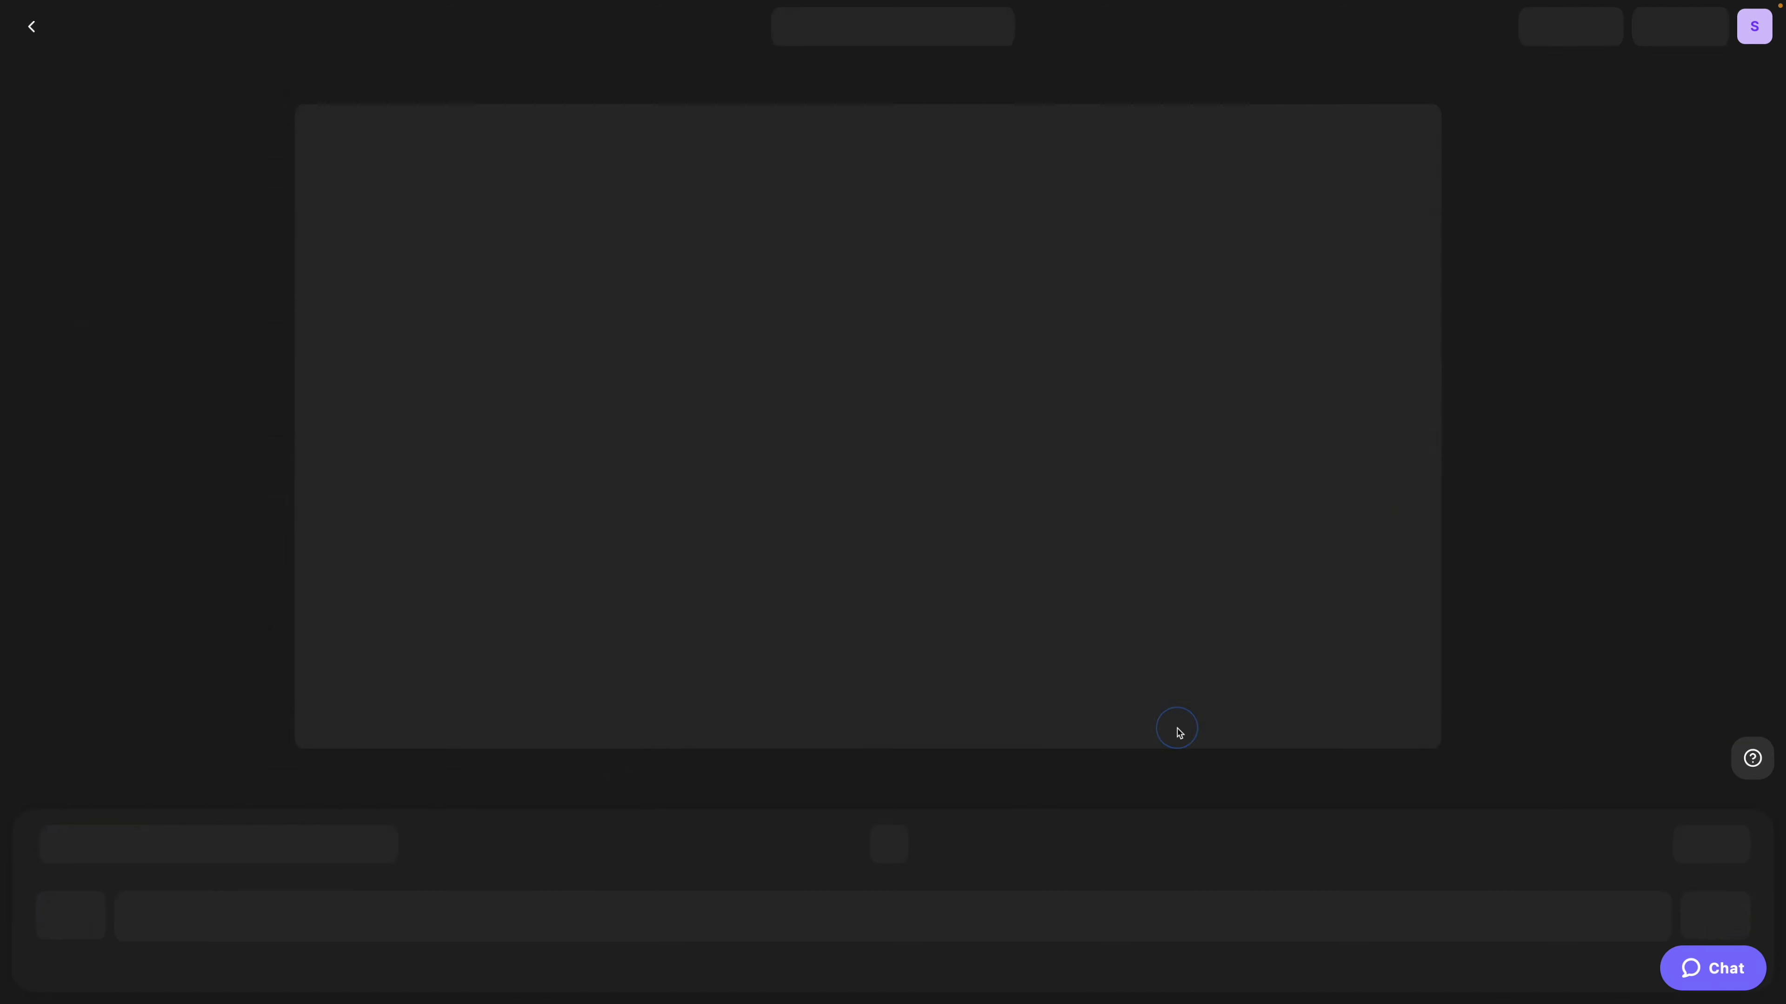
click(835, 846)
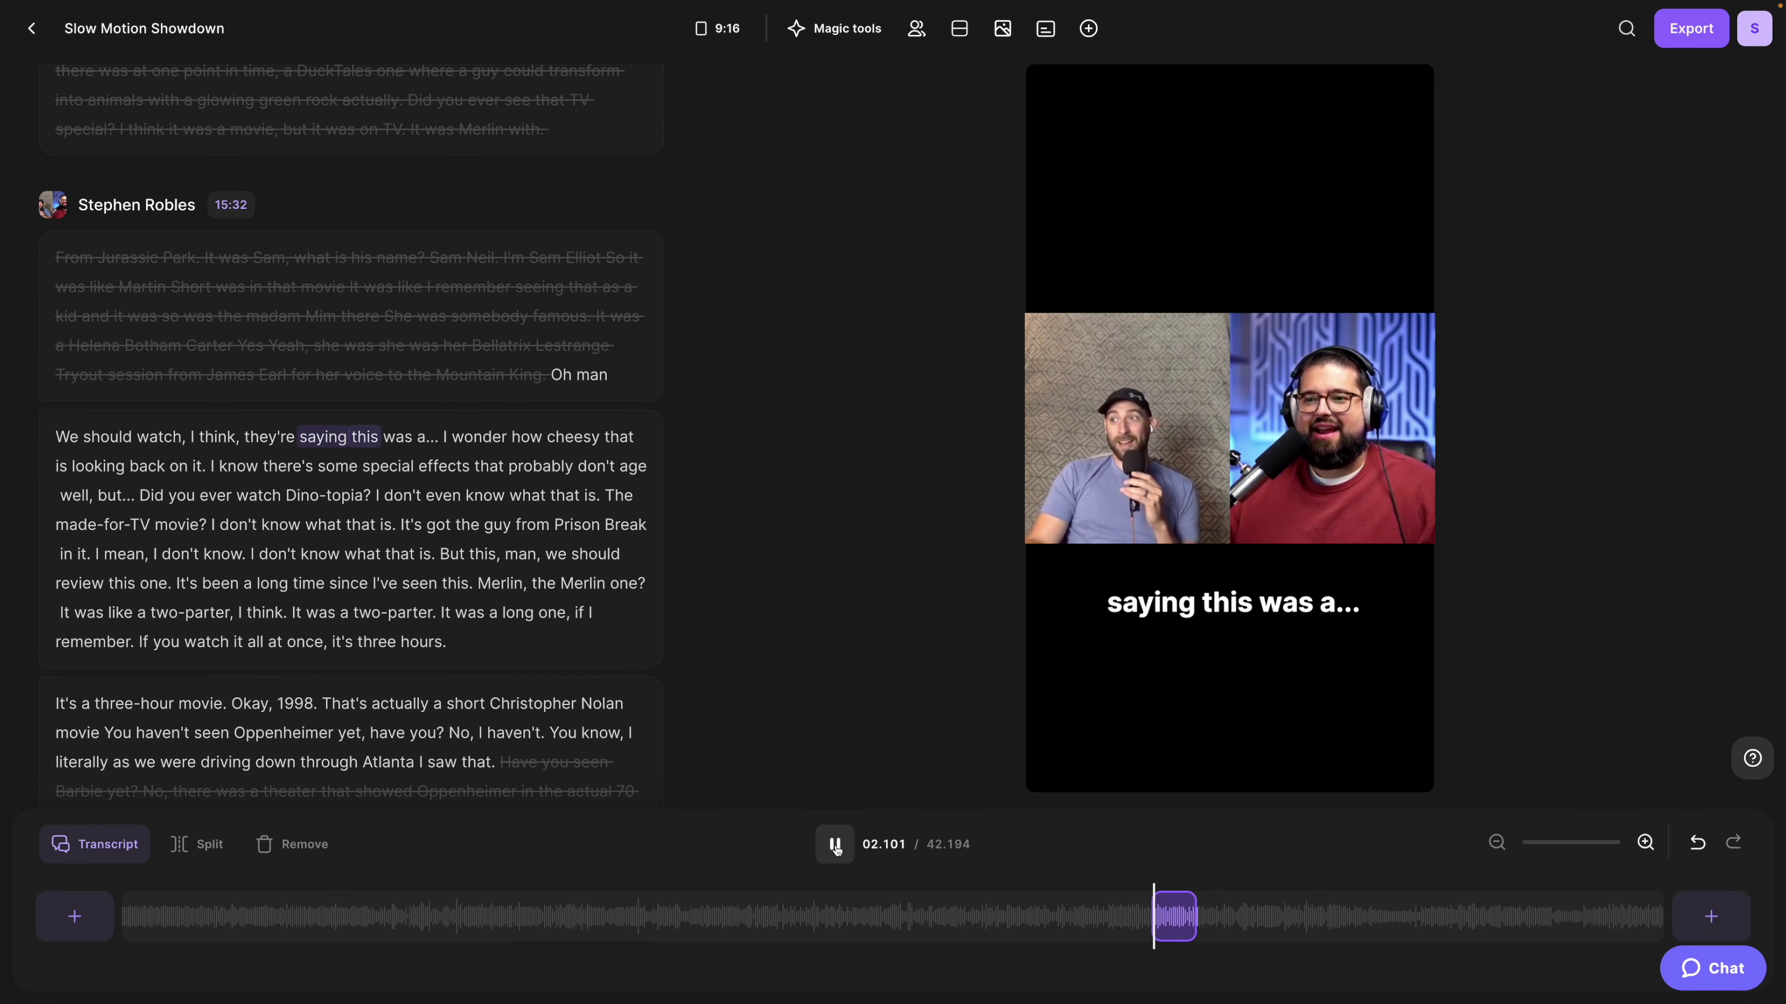
key(XF86AudioRaiseVolume)
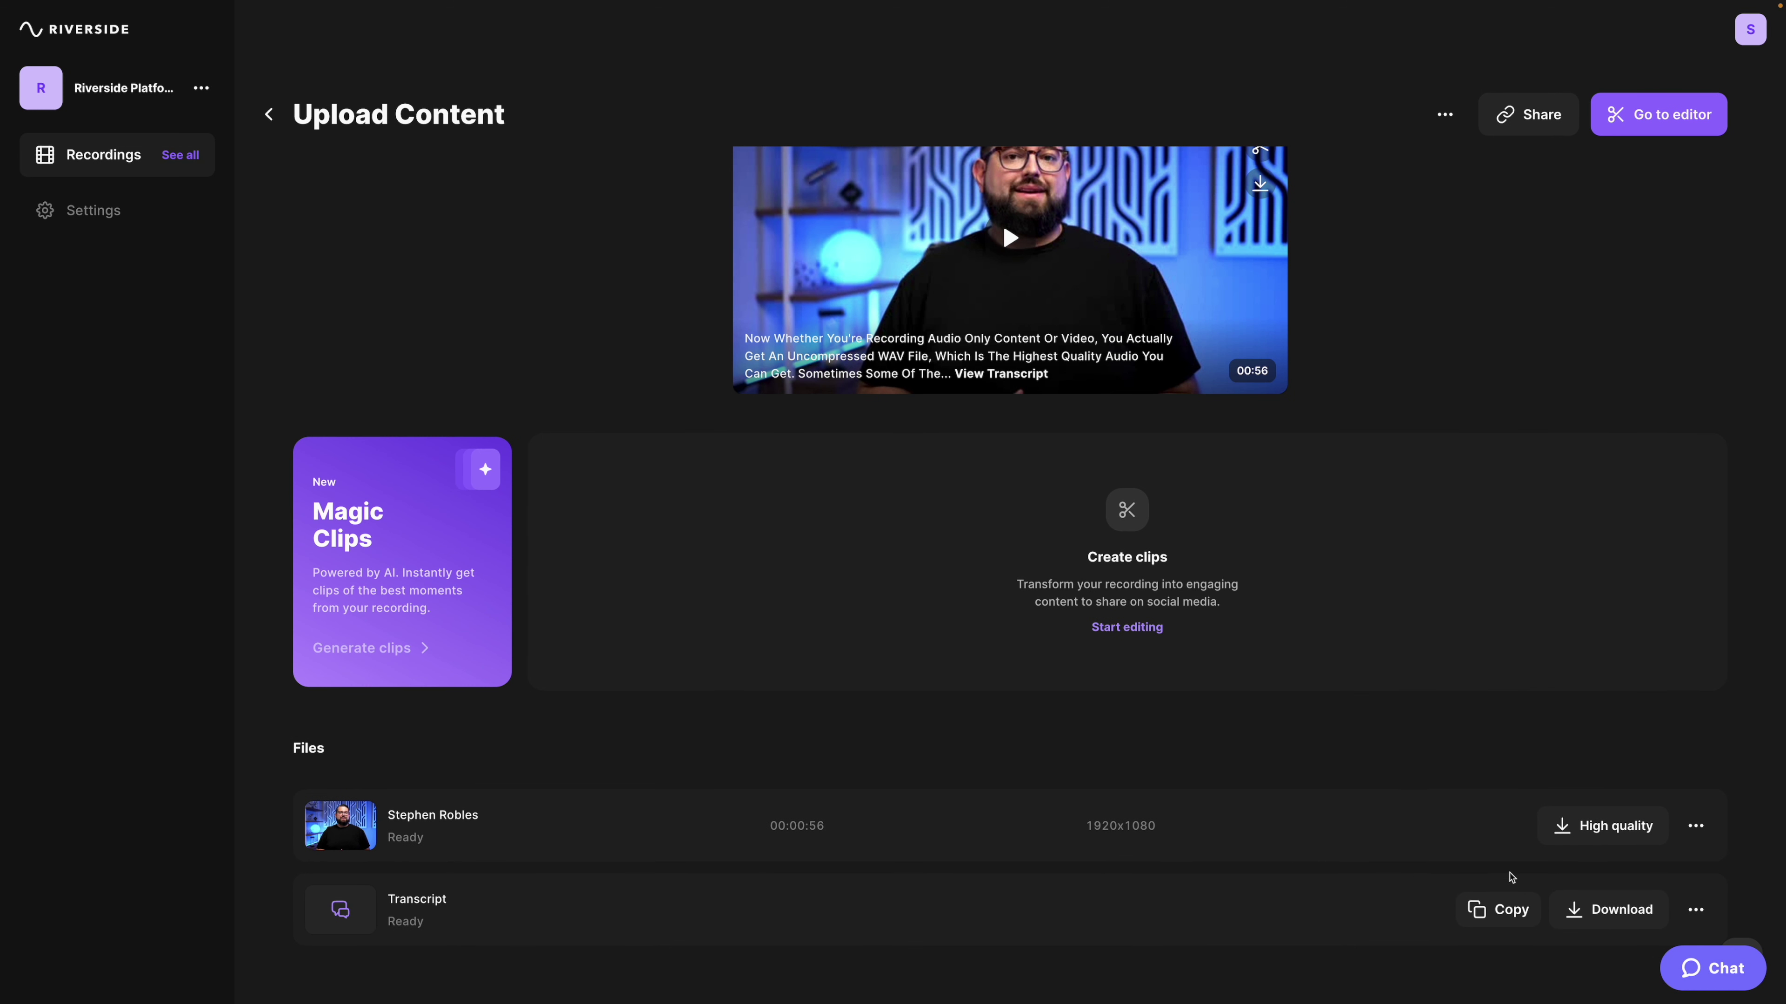
Review the video and transcript download options, then copy the Upload Content recording's share link.
click(1602, 827)
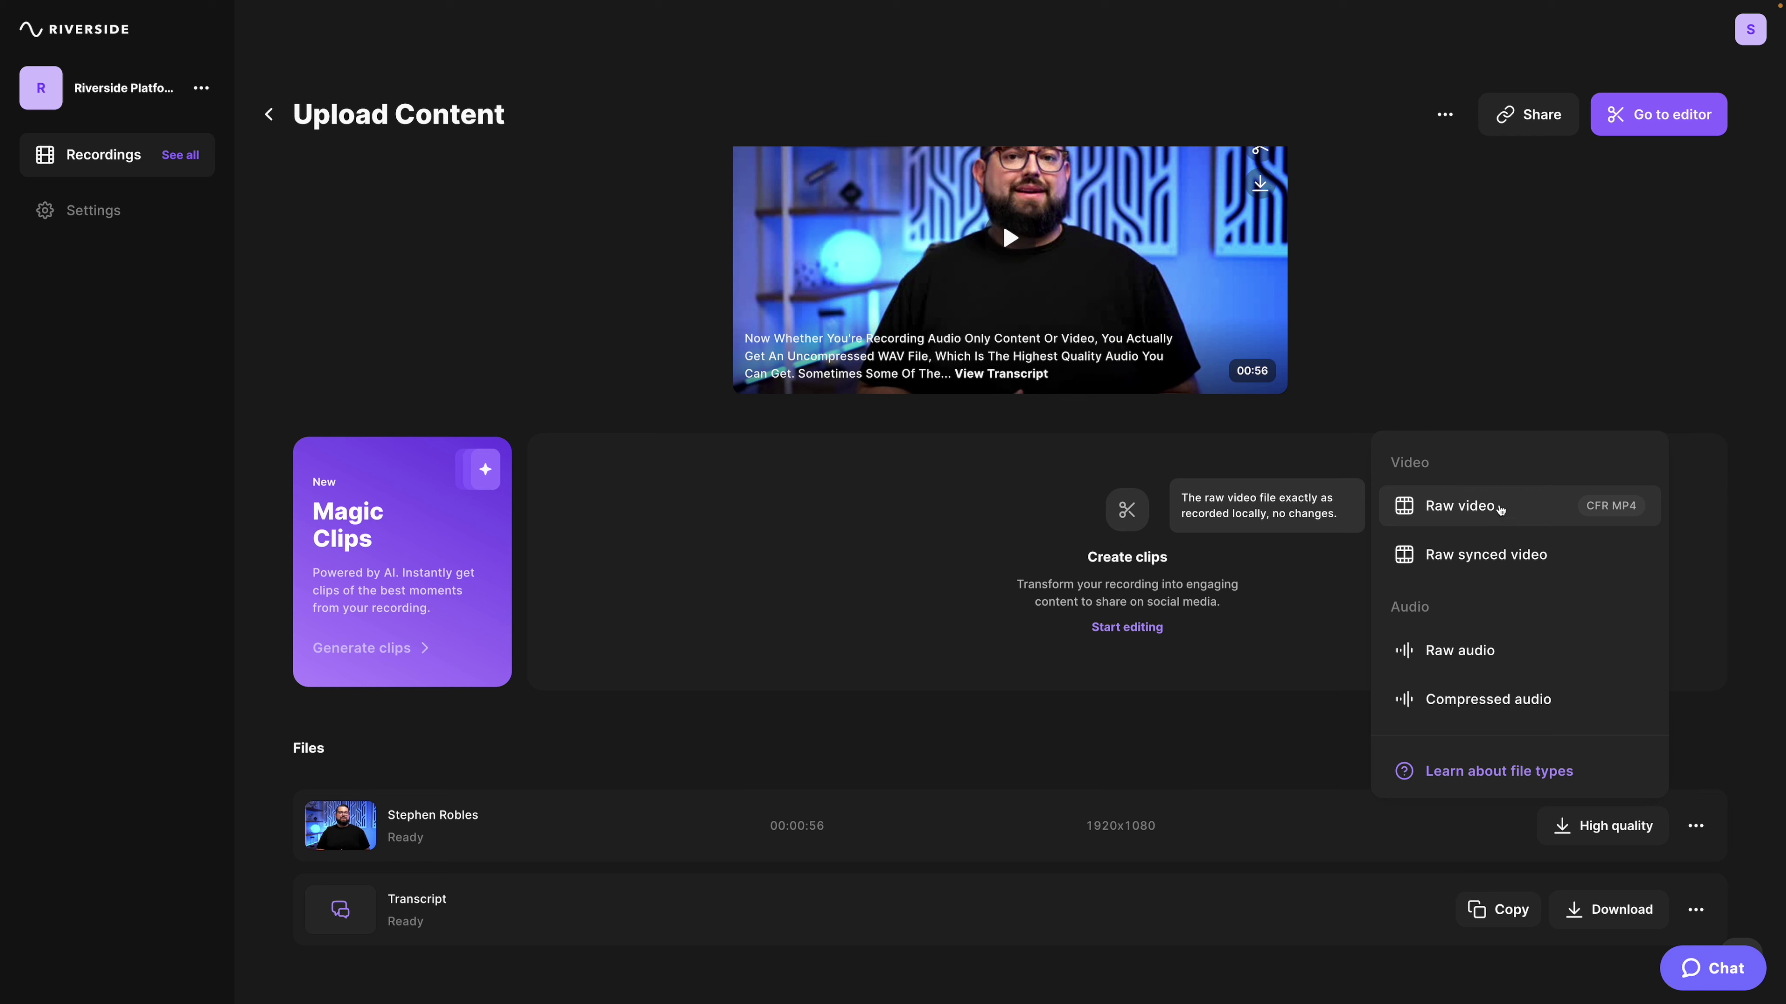
click(1601, 917)
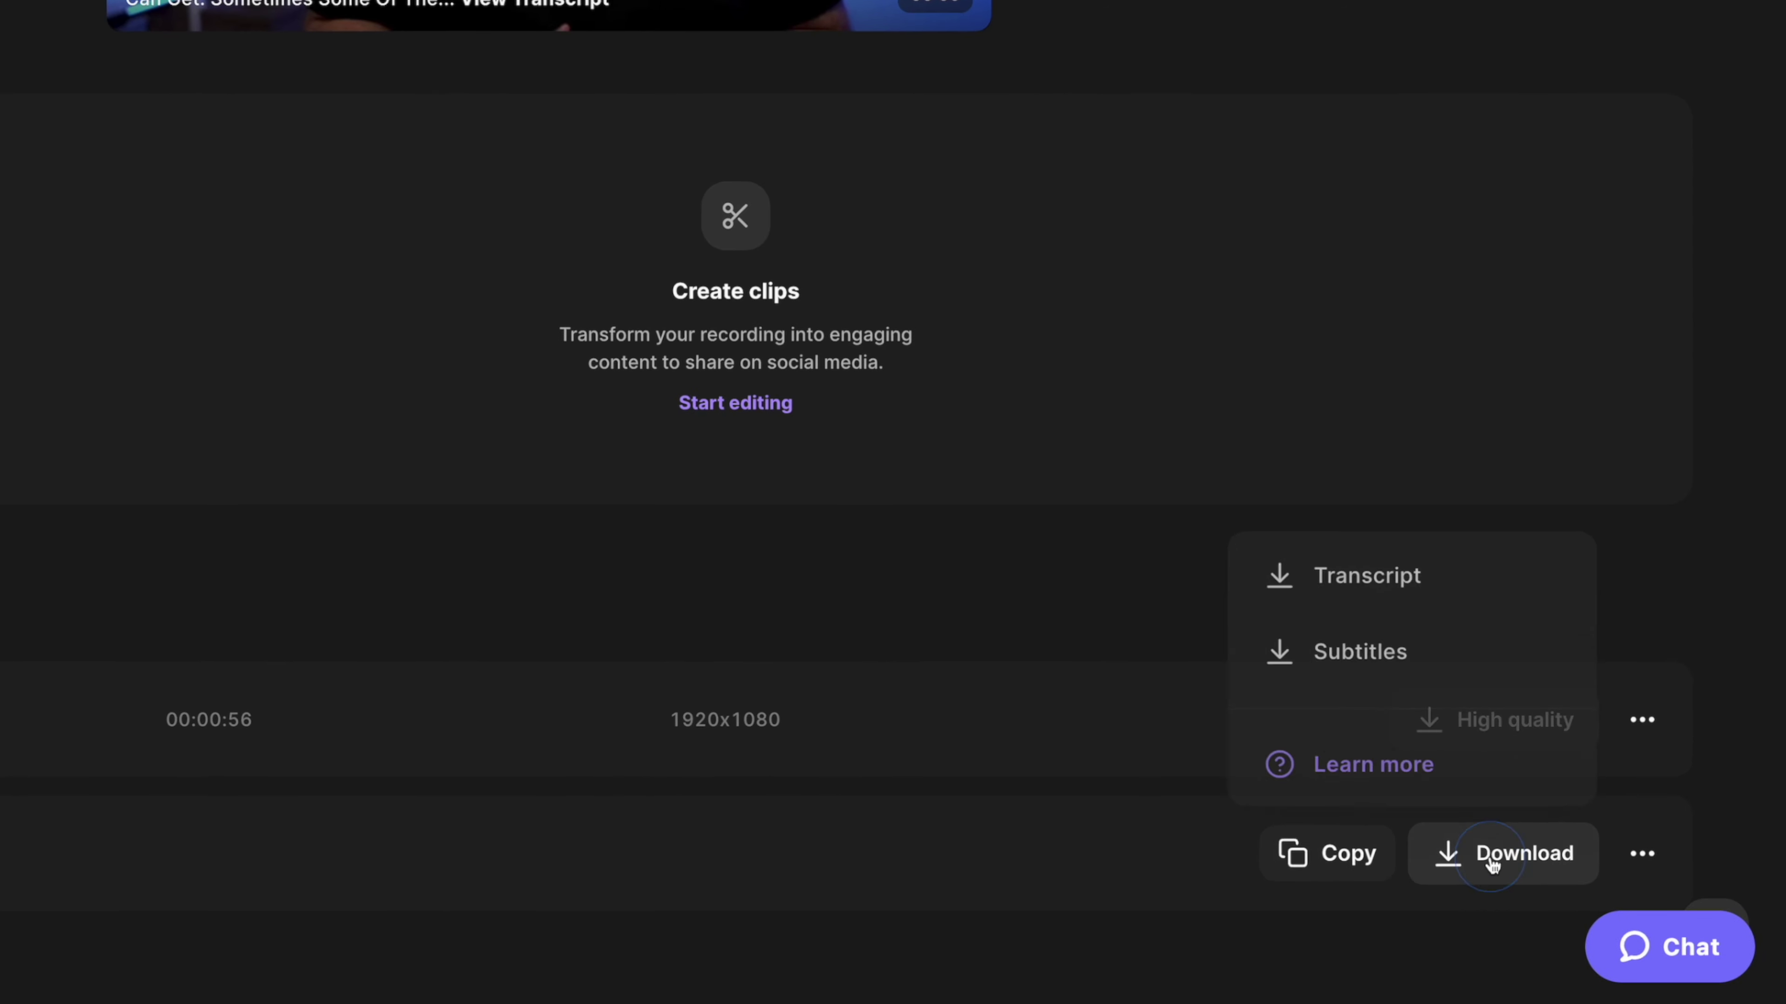
click(1450, 652)
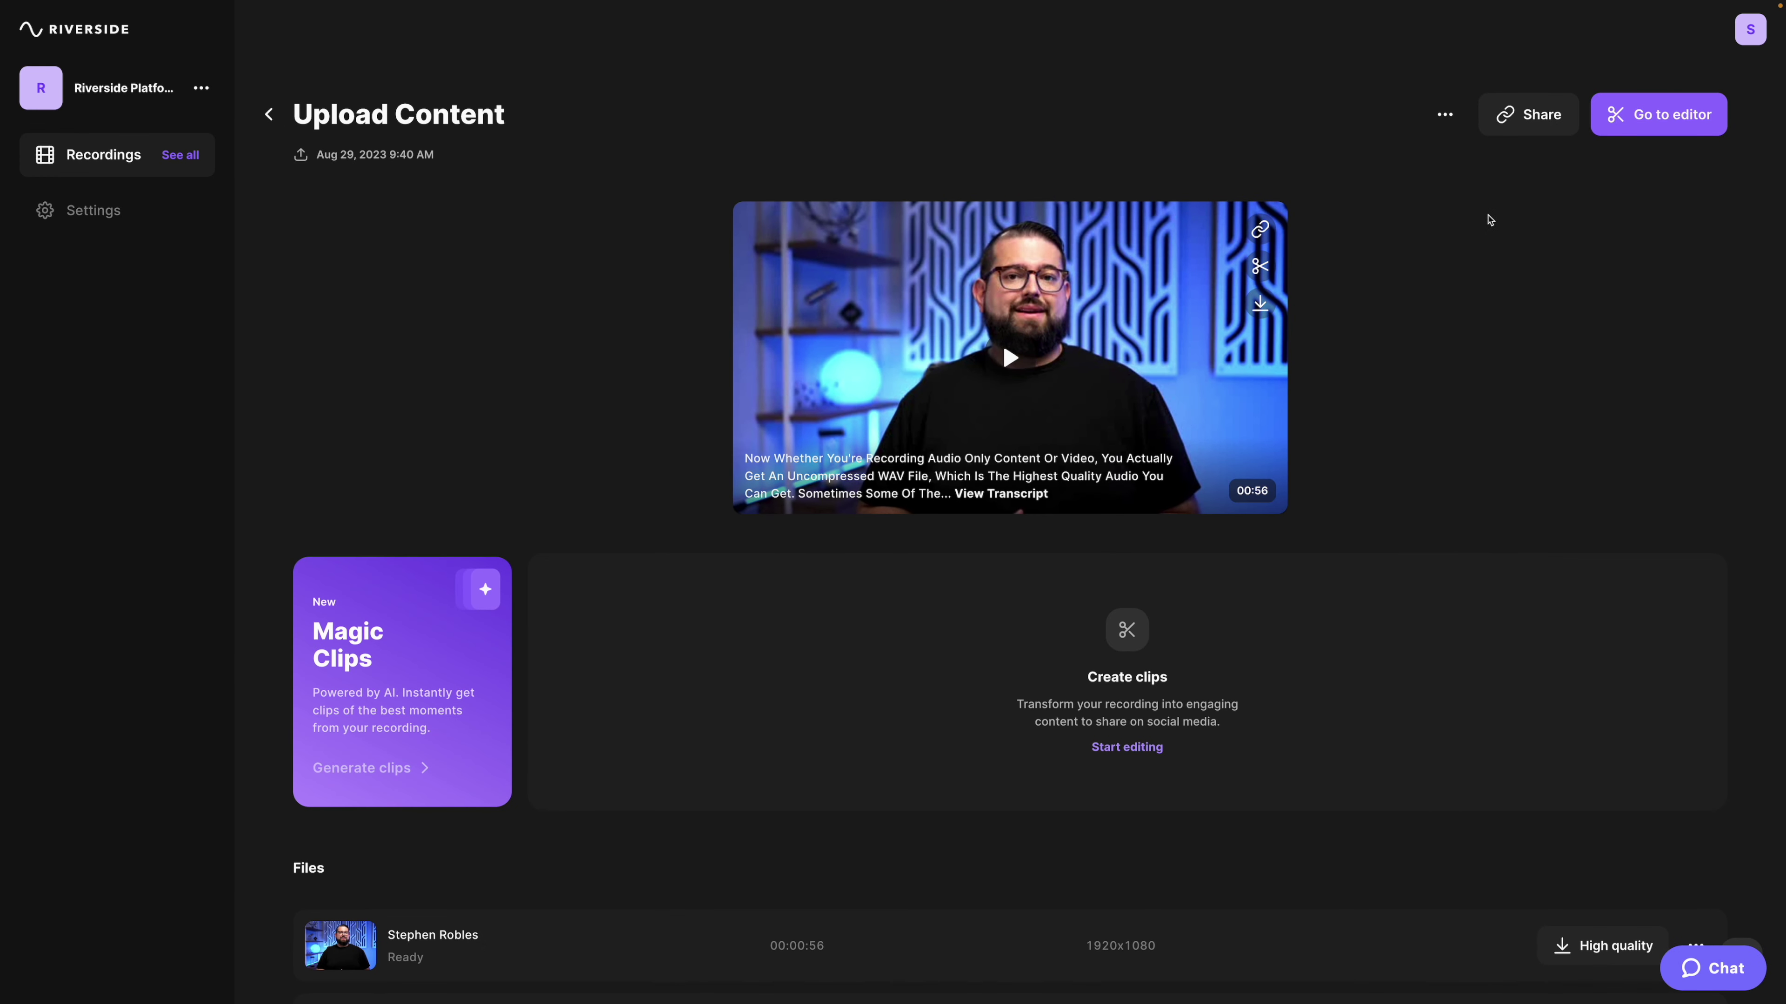
click(1508, 114)
click(1511, 116)
Remove 'Using some of those free,' from the transcript, keeping the rest of the sentence.
click(1645, 134)
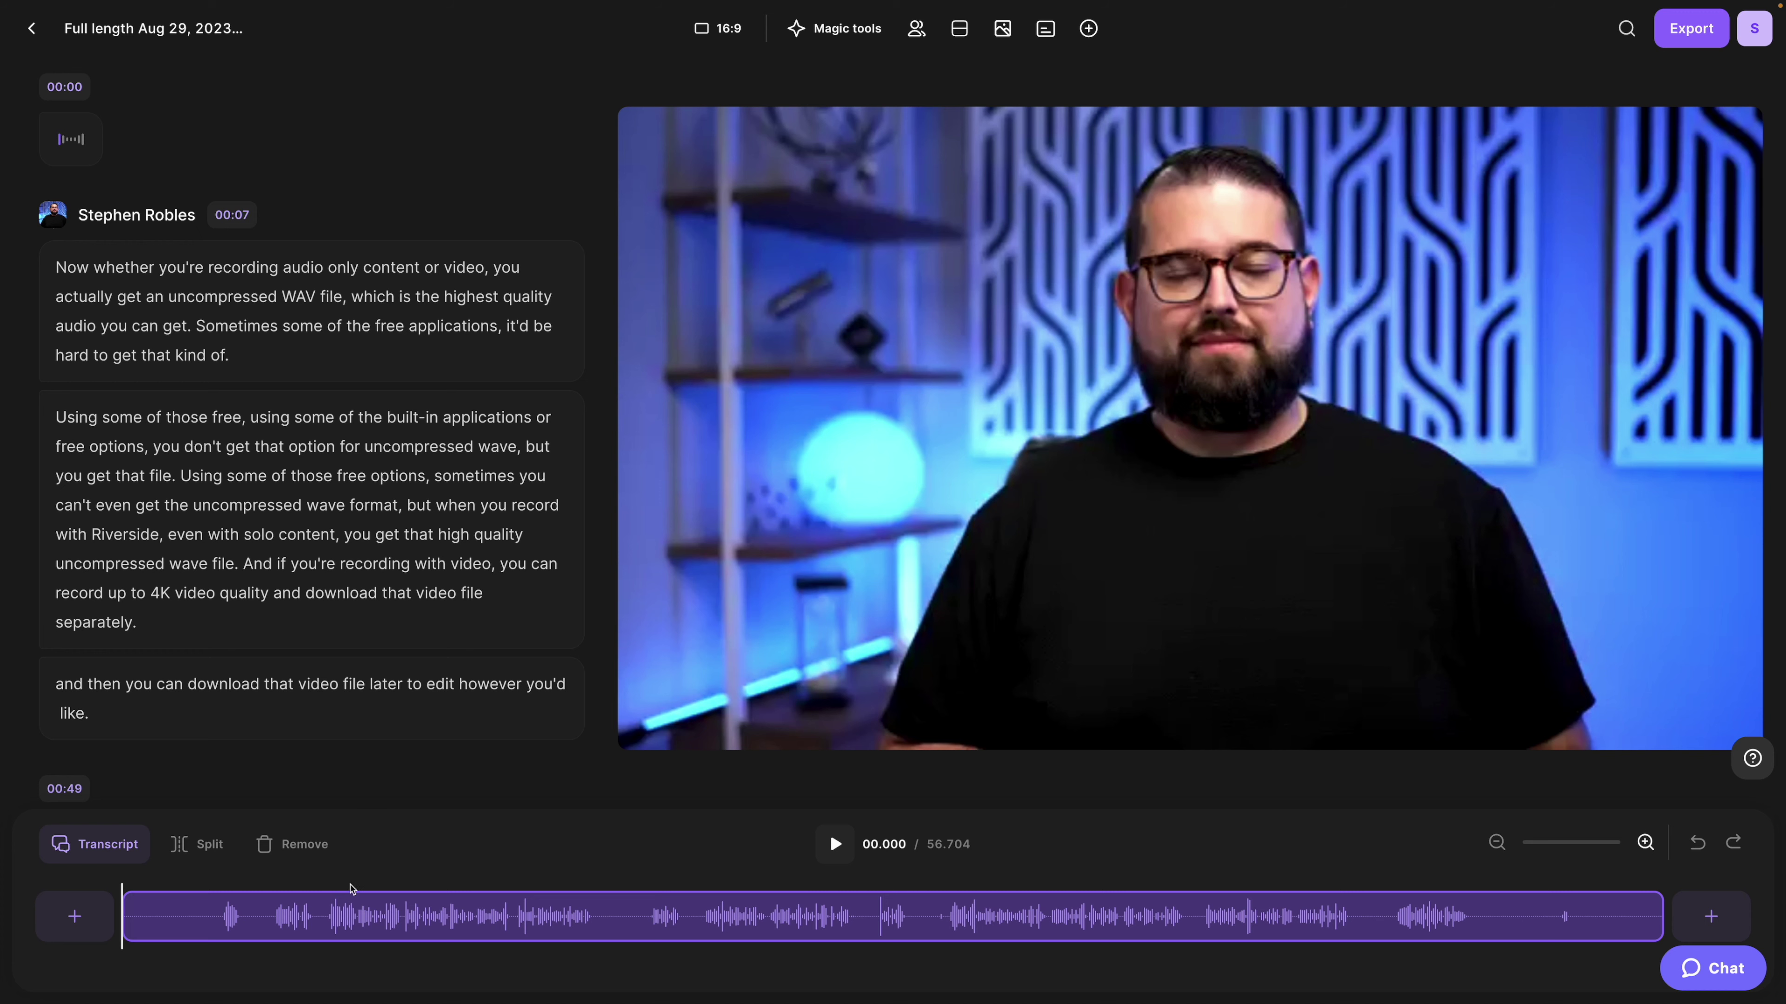
click(344, 915)
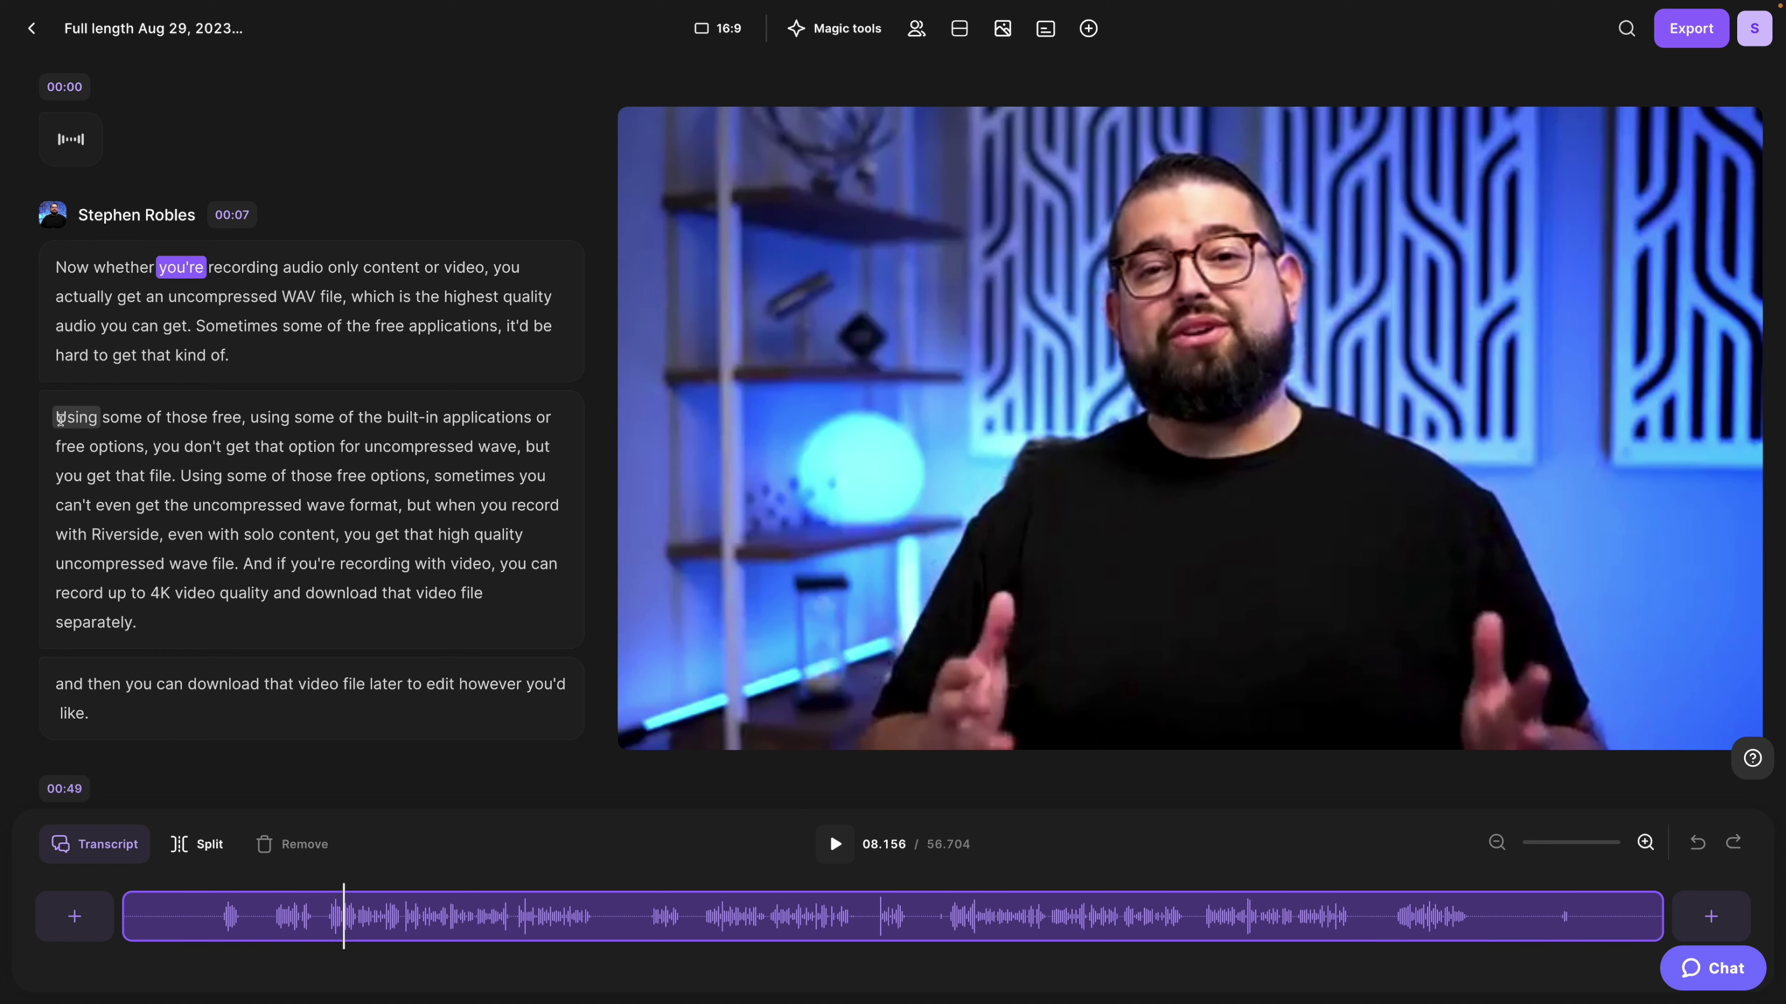
drag(60, 416, 142, 447)
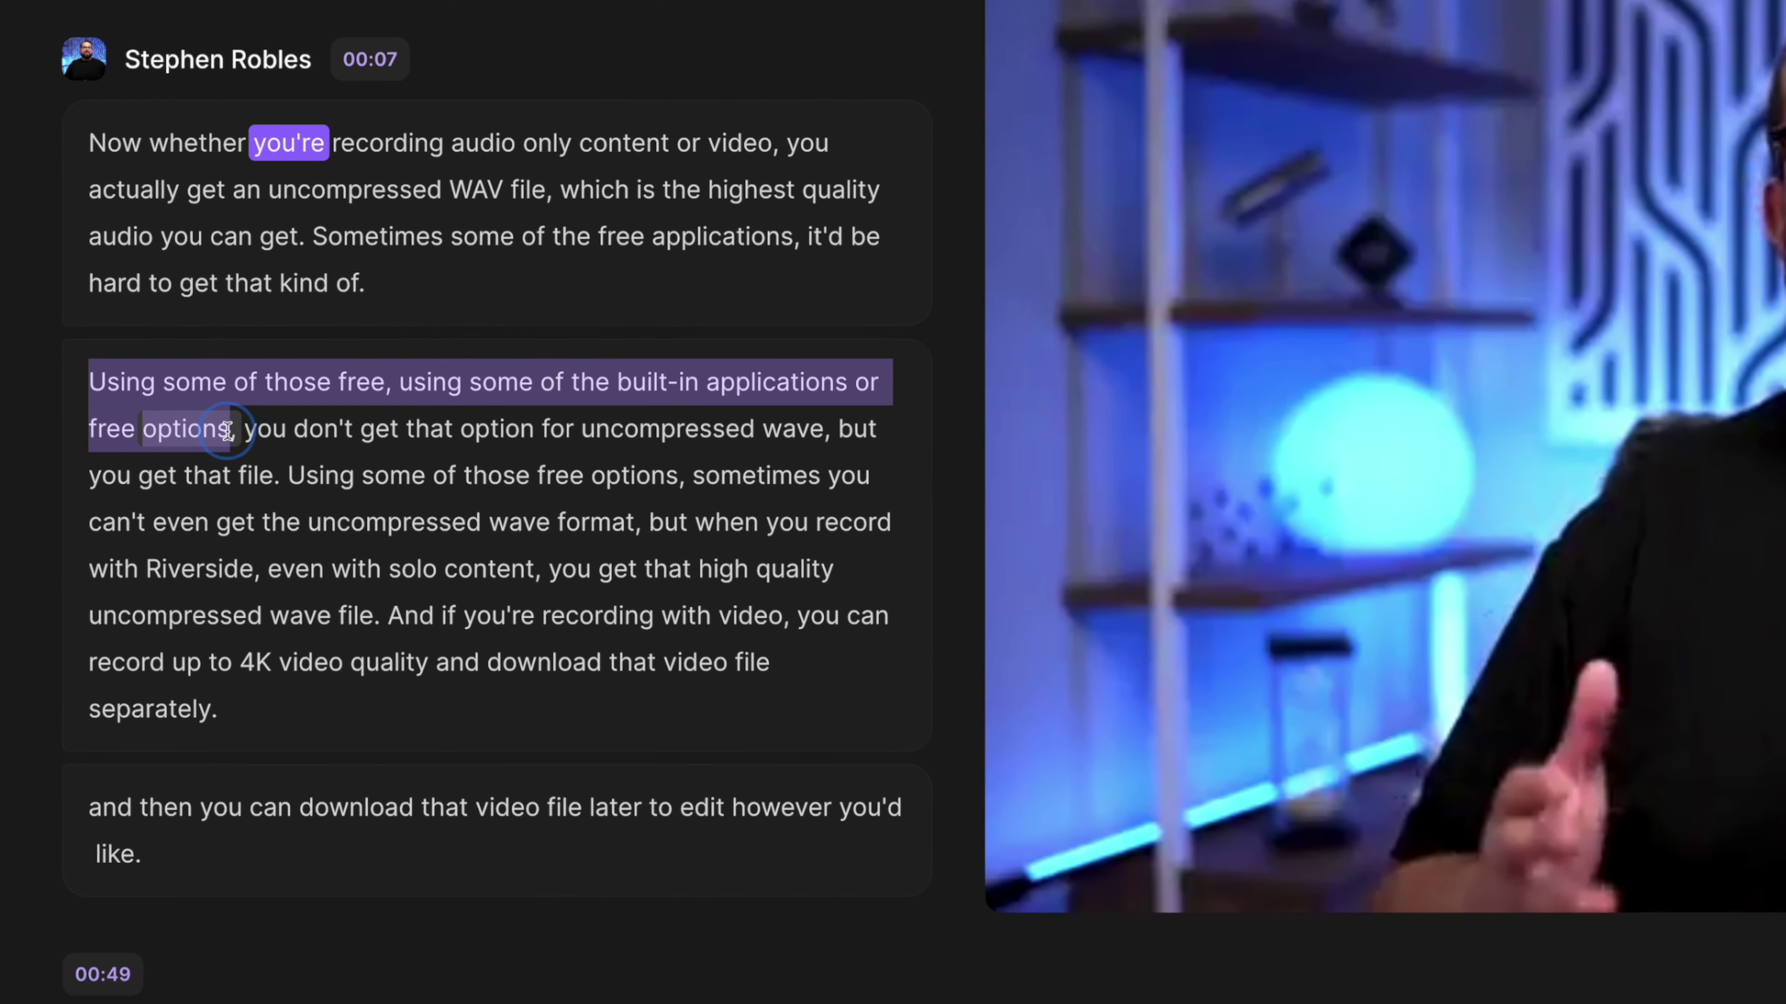
click(411, 327)
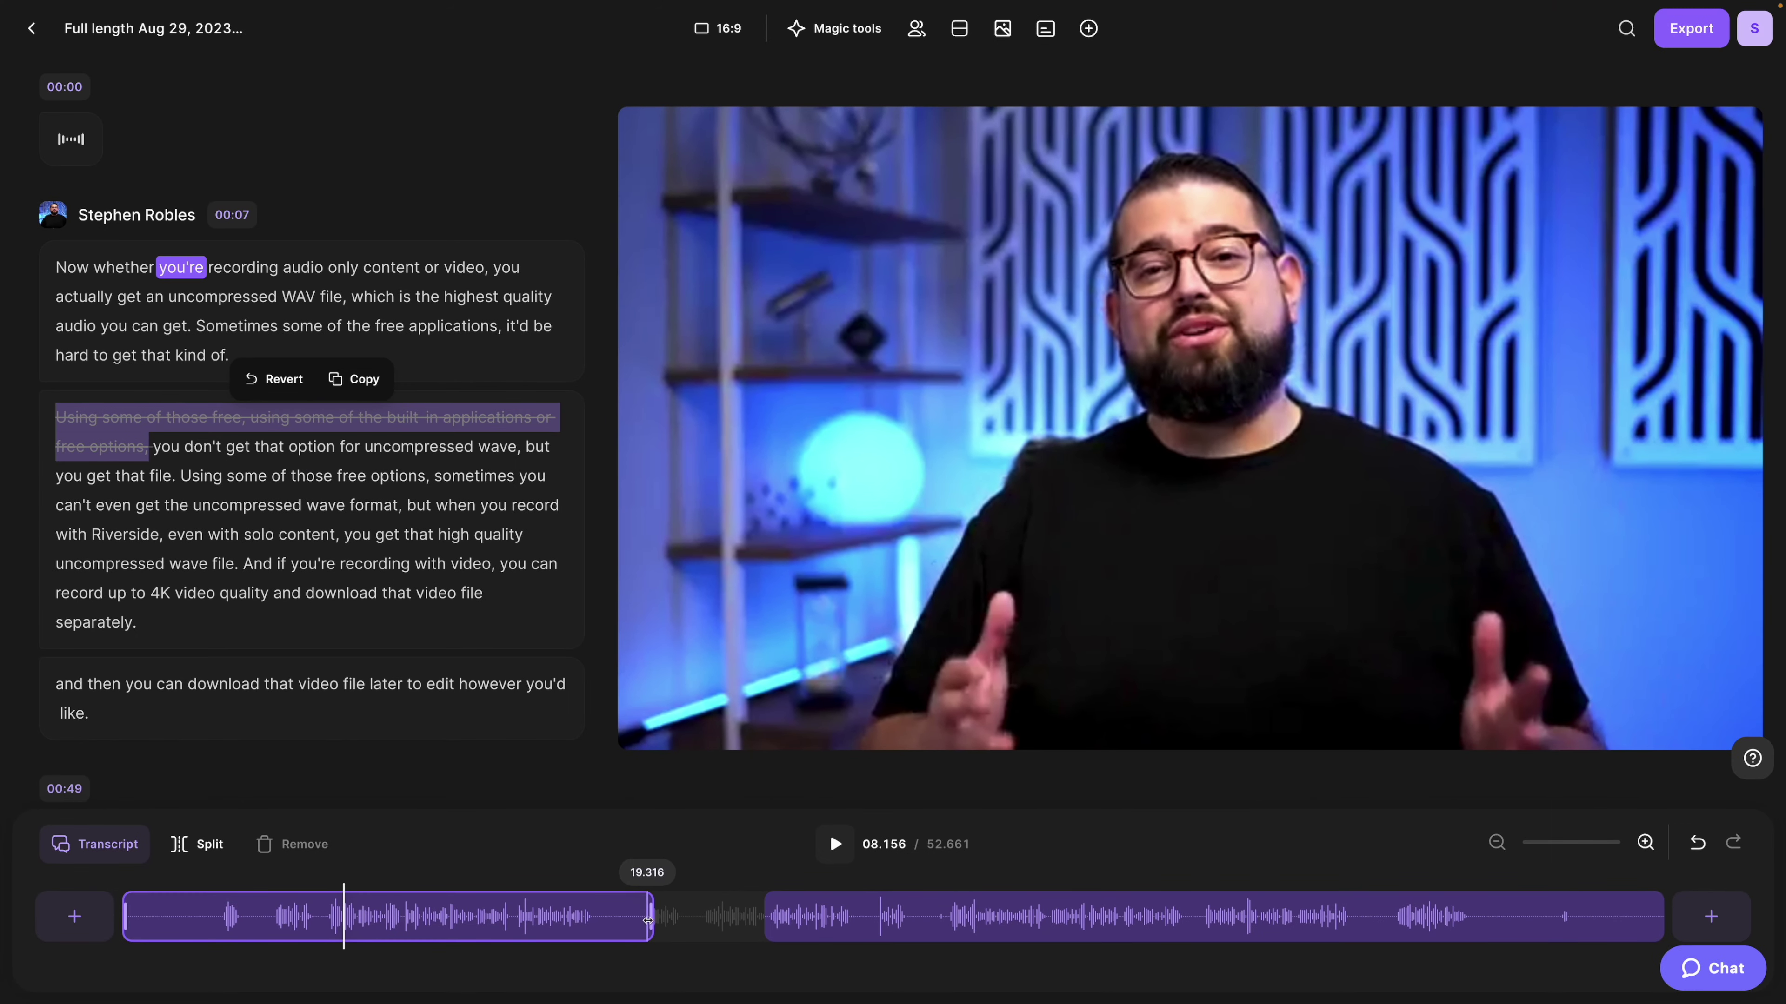
drag(647, 921, 605, 918)
click(764, 914)
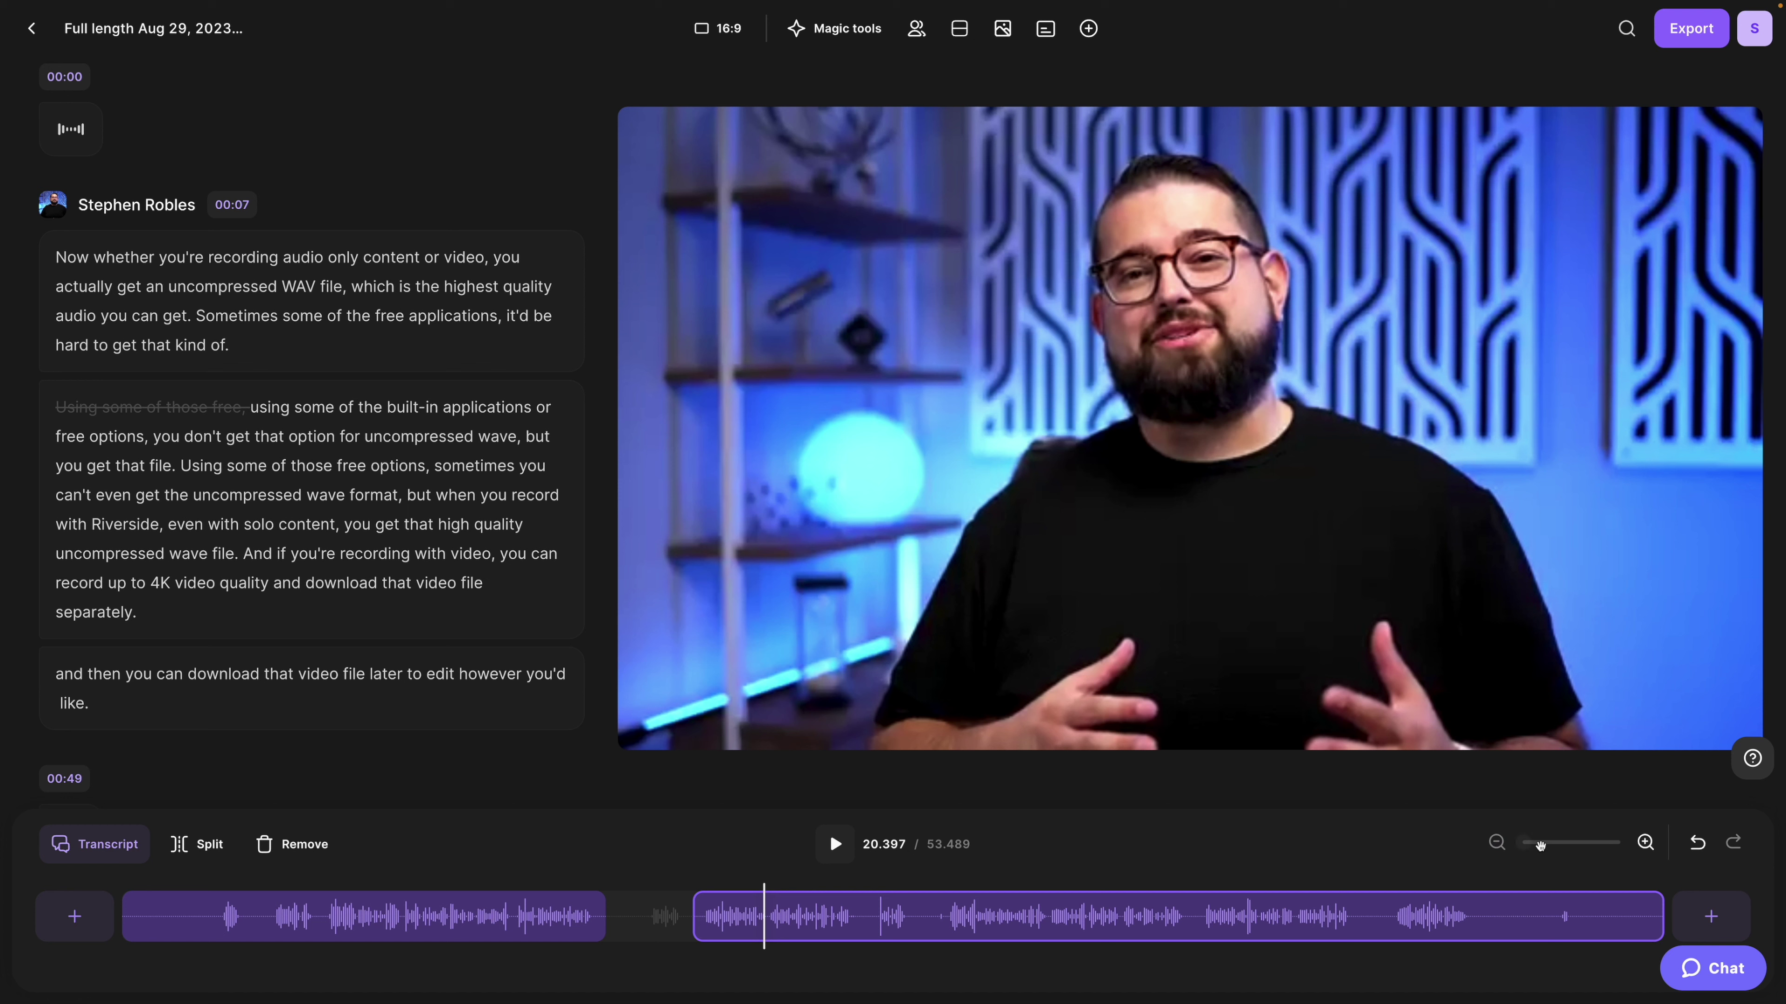
drag(1529, 847, 1640, 849)
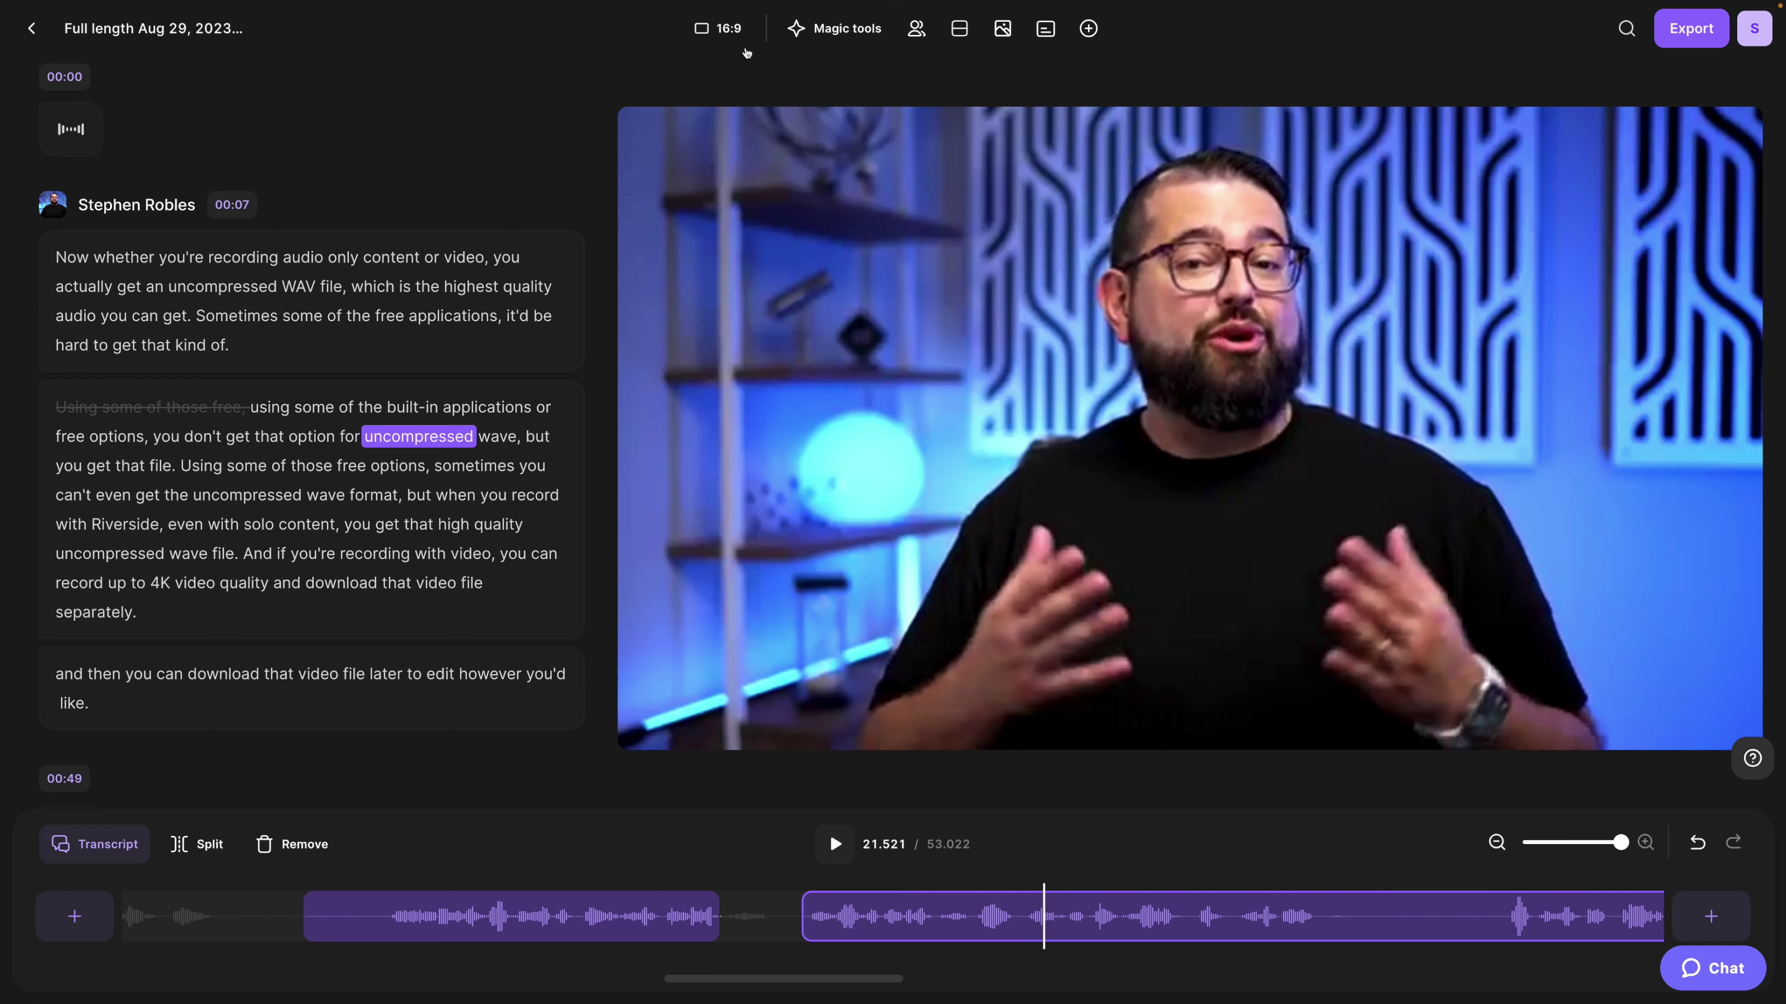
Try 9:16 and 1:1 video sizes, then settle back on 16:9 widescreen.
click(715, 34)
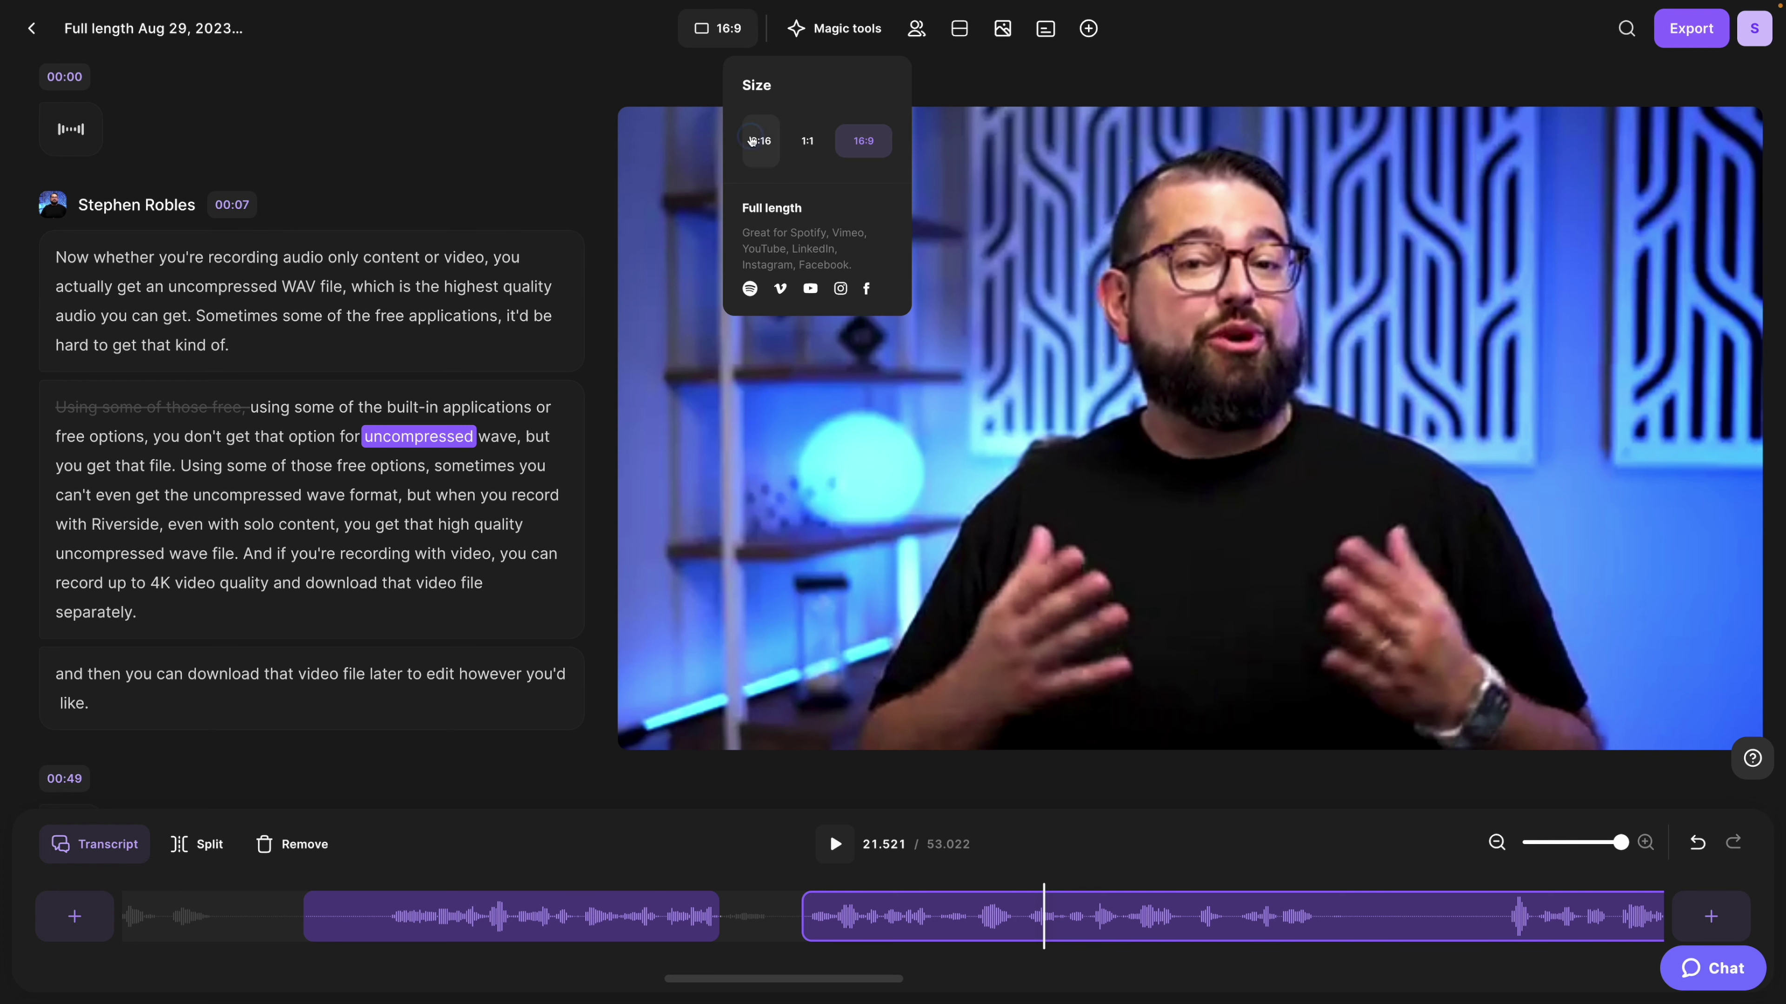
click(751, 141)
click(804, 145)
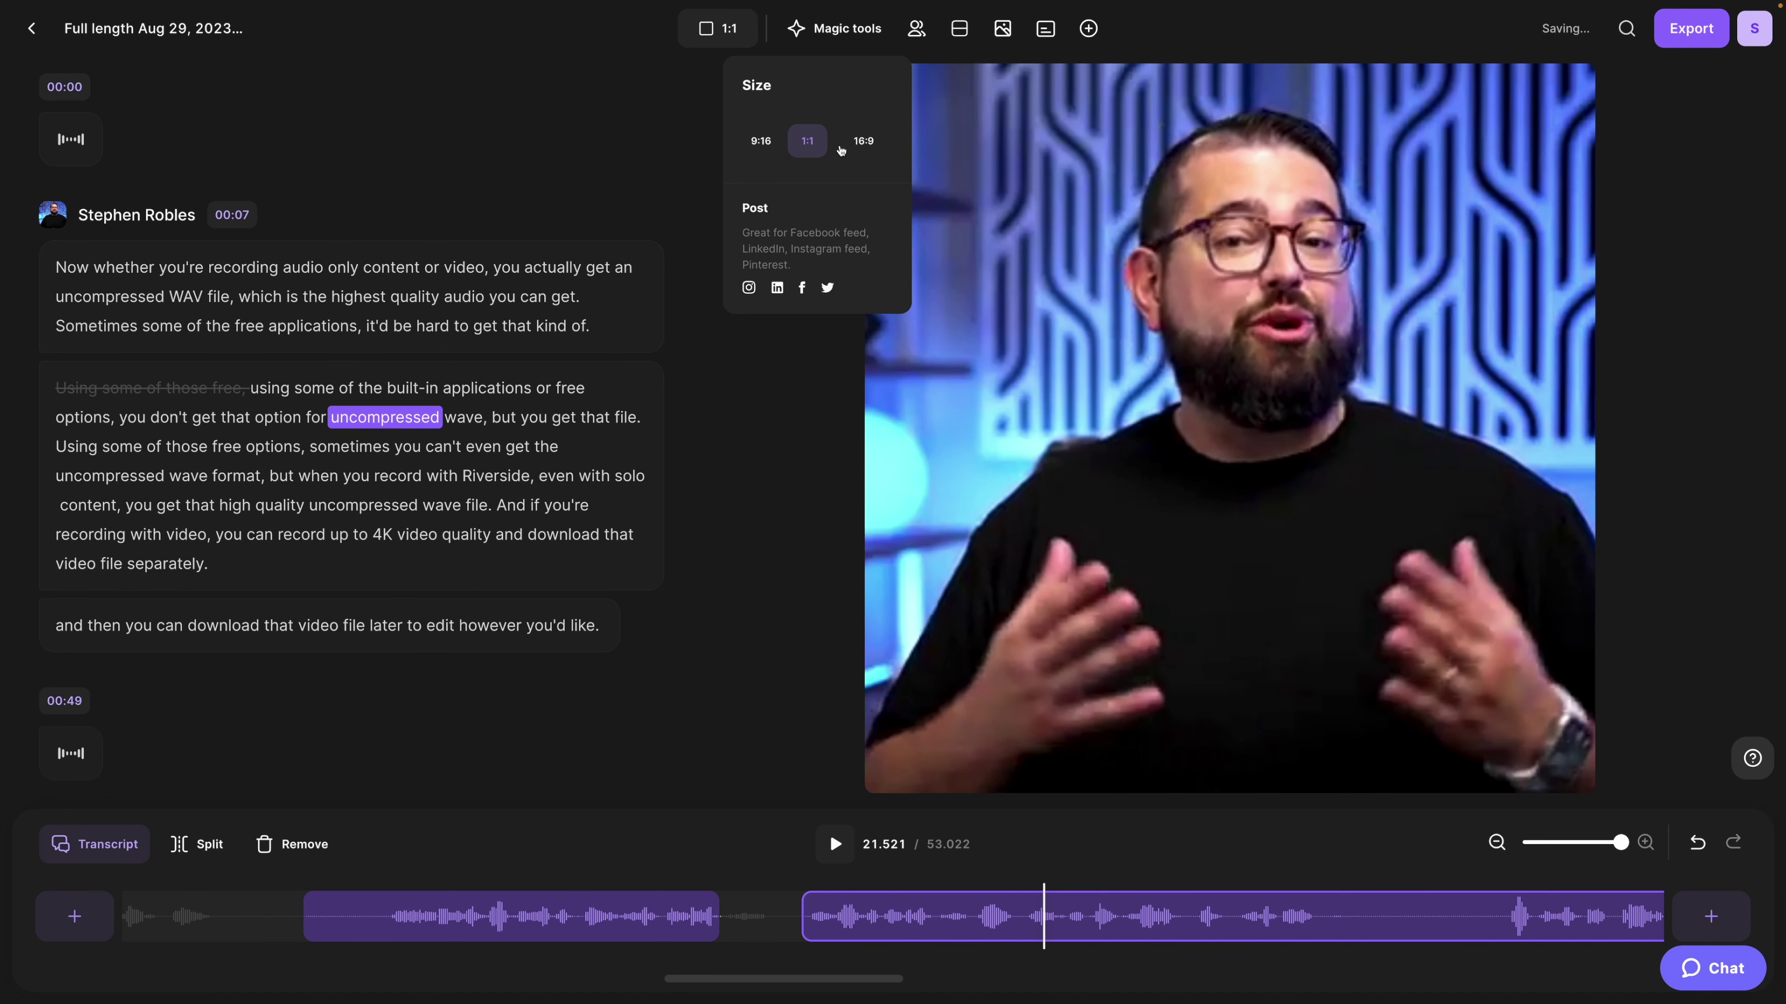
click(854, 144)
click(837, 26)
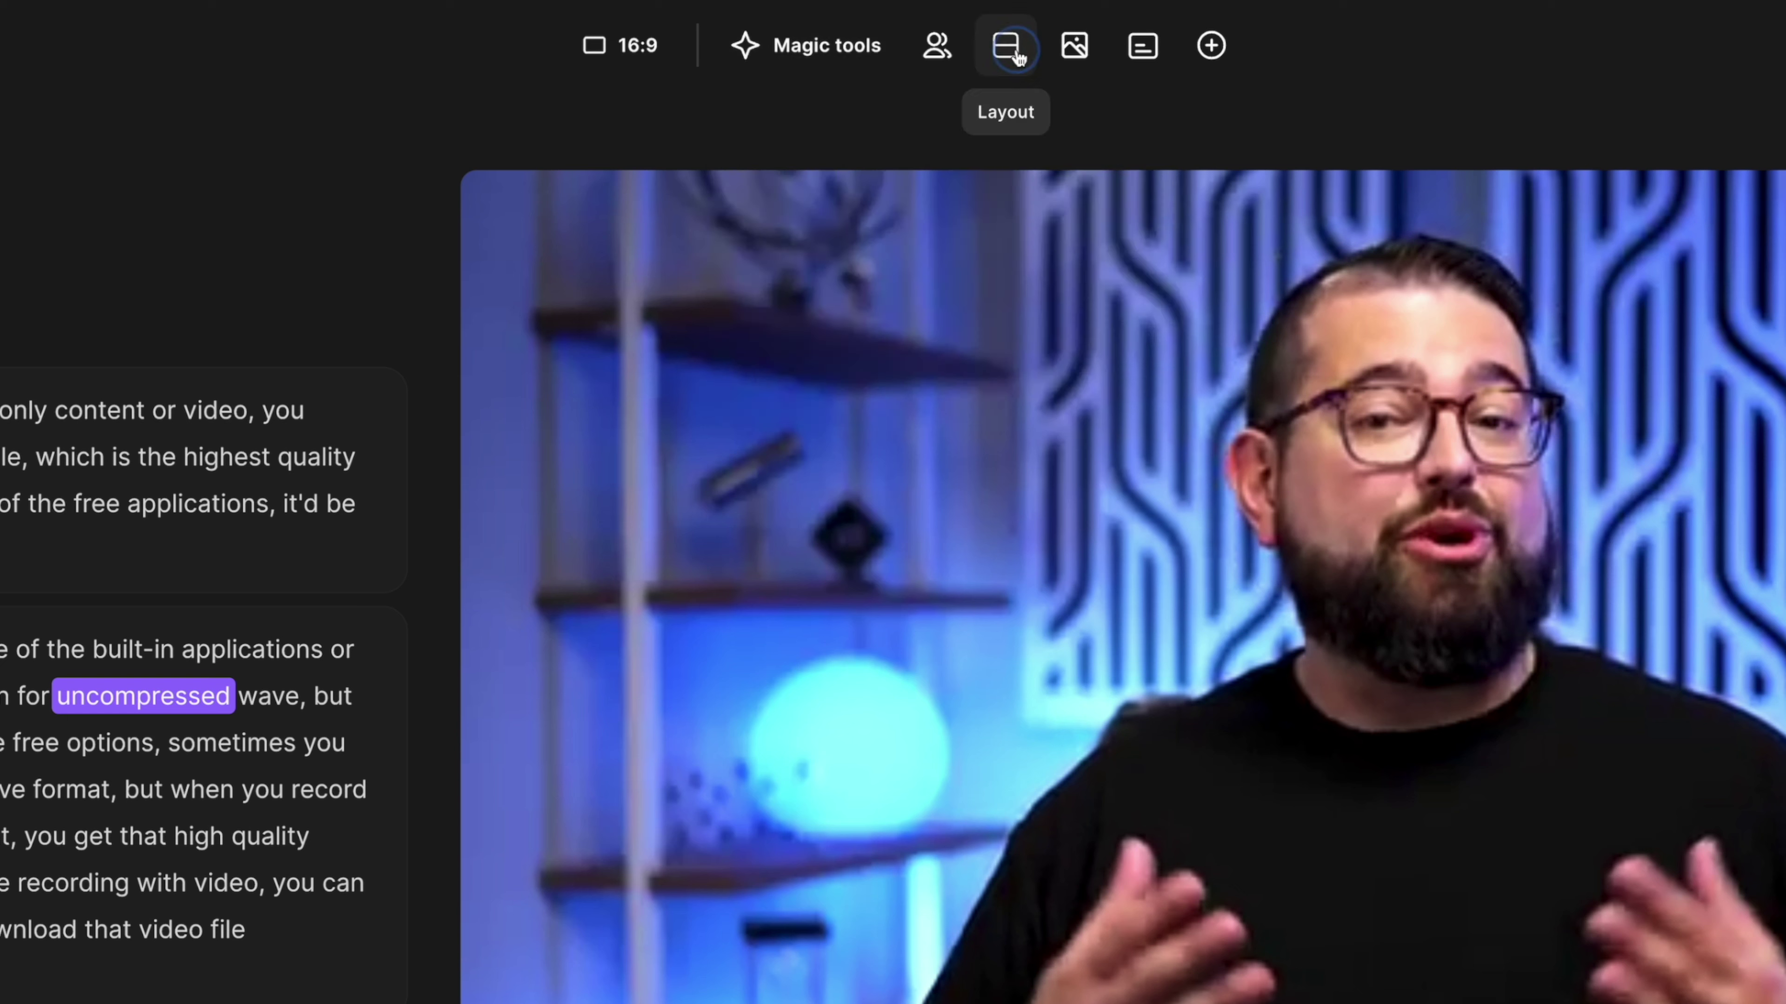
Apply the grid-with-gaps layout with rounded corners over a pink gradient background.
click(1008, 52)
click(926, 223)
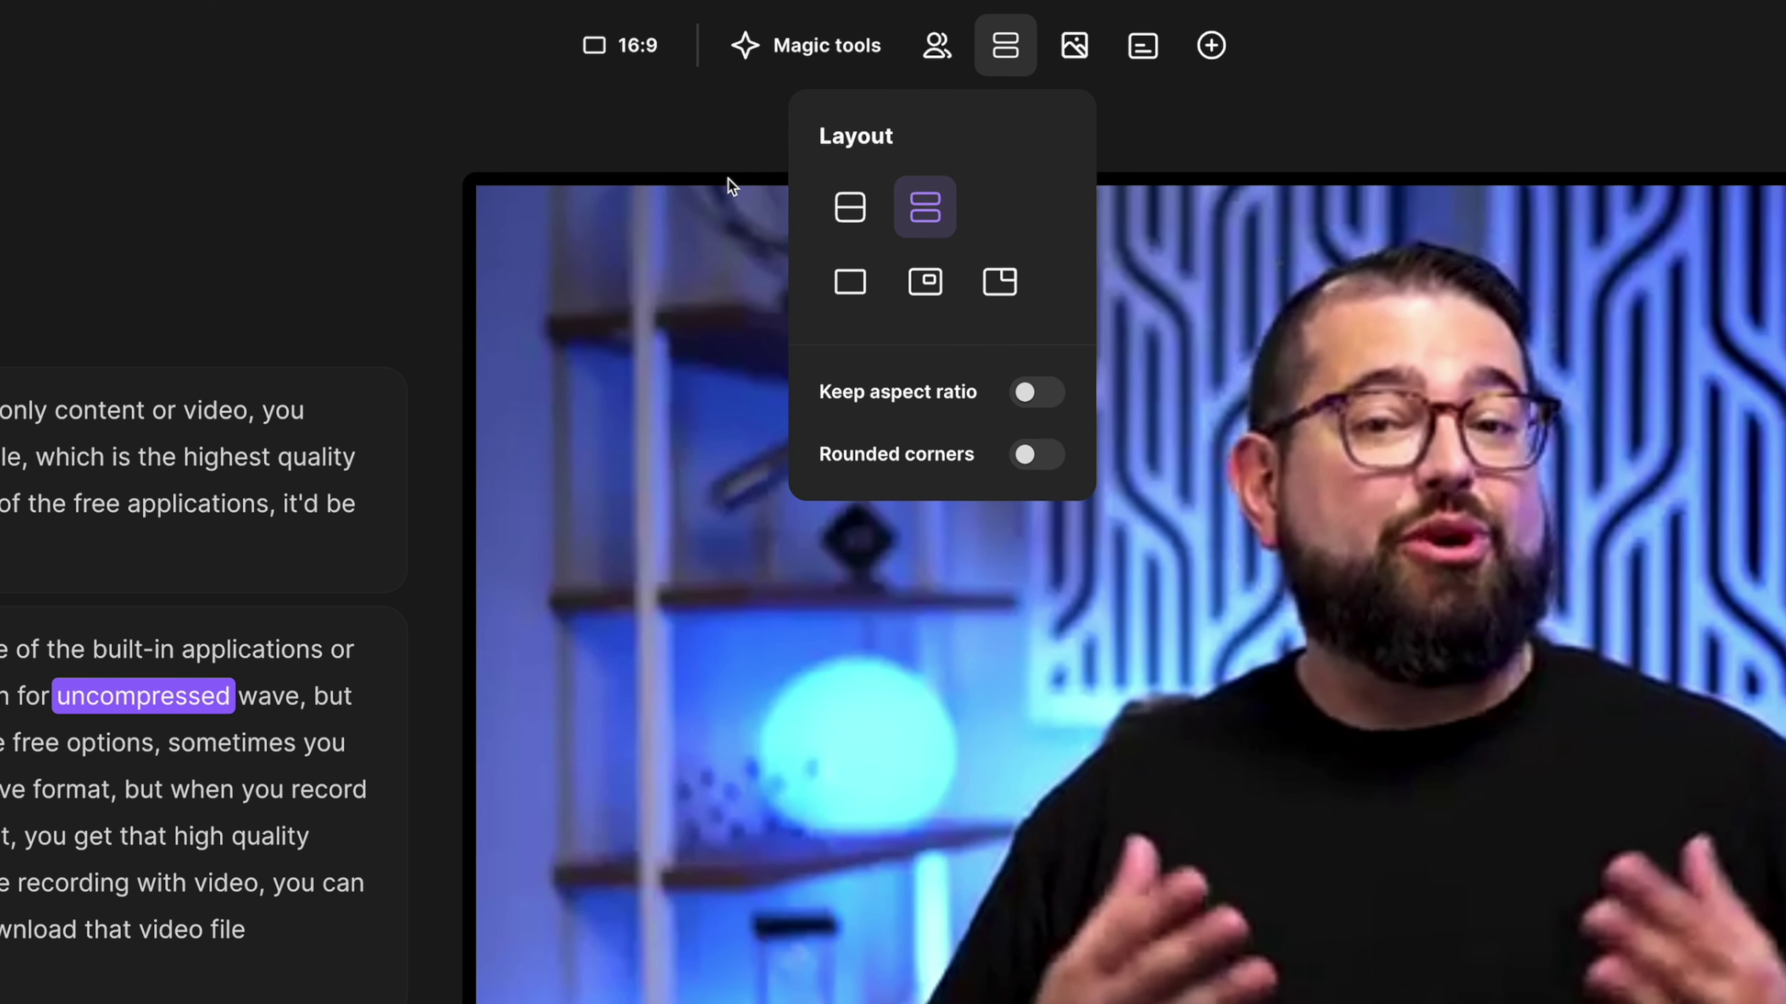
click(1048, 455)
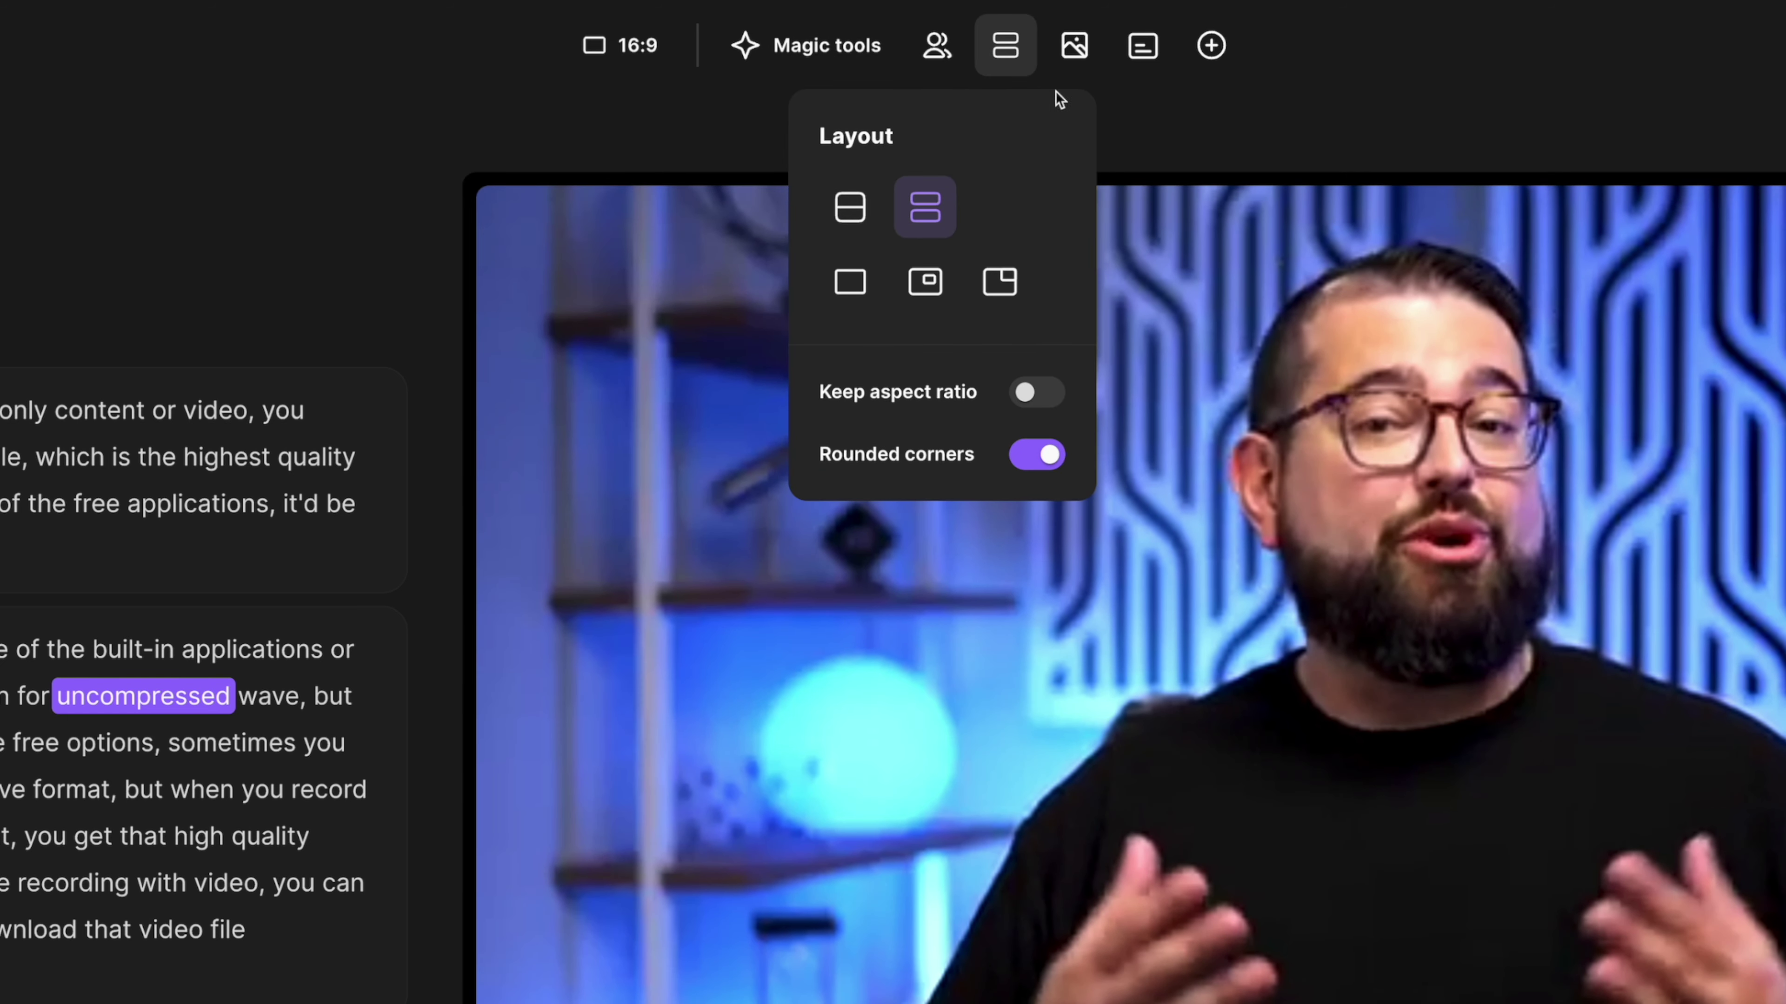
click(1074, 45)
click(1072, 635)
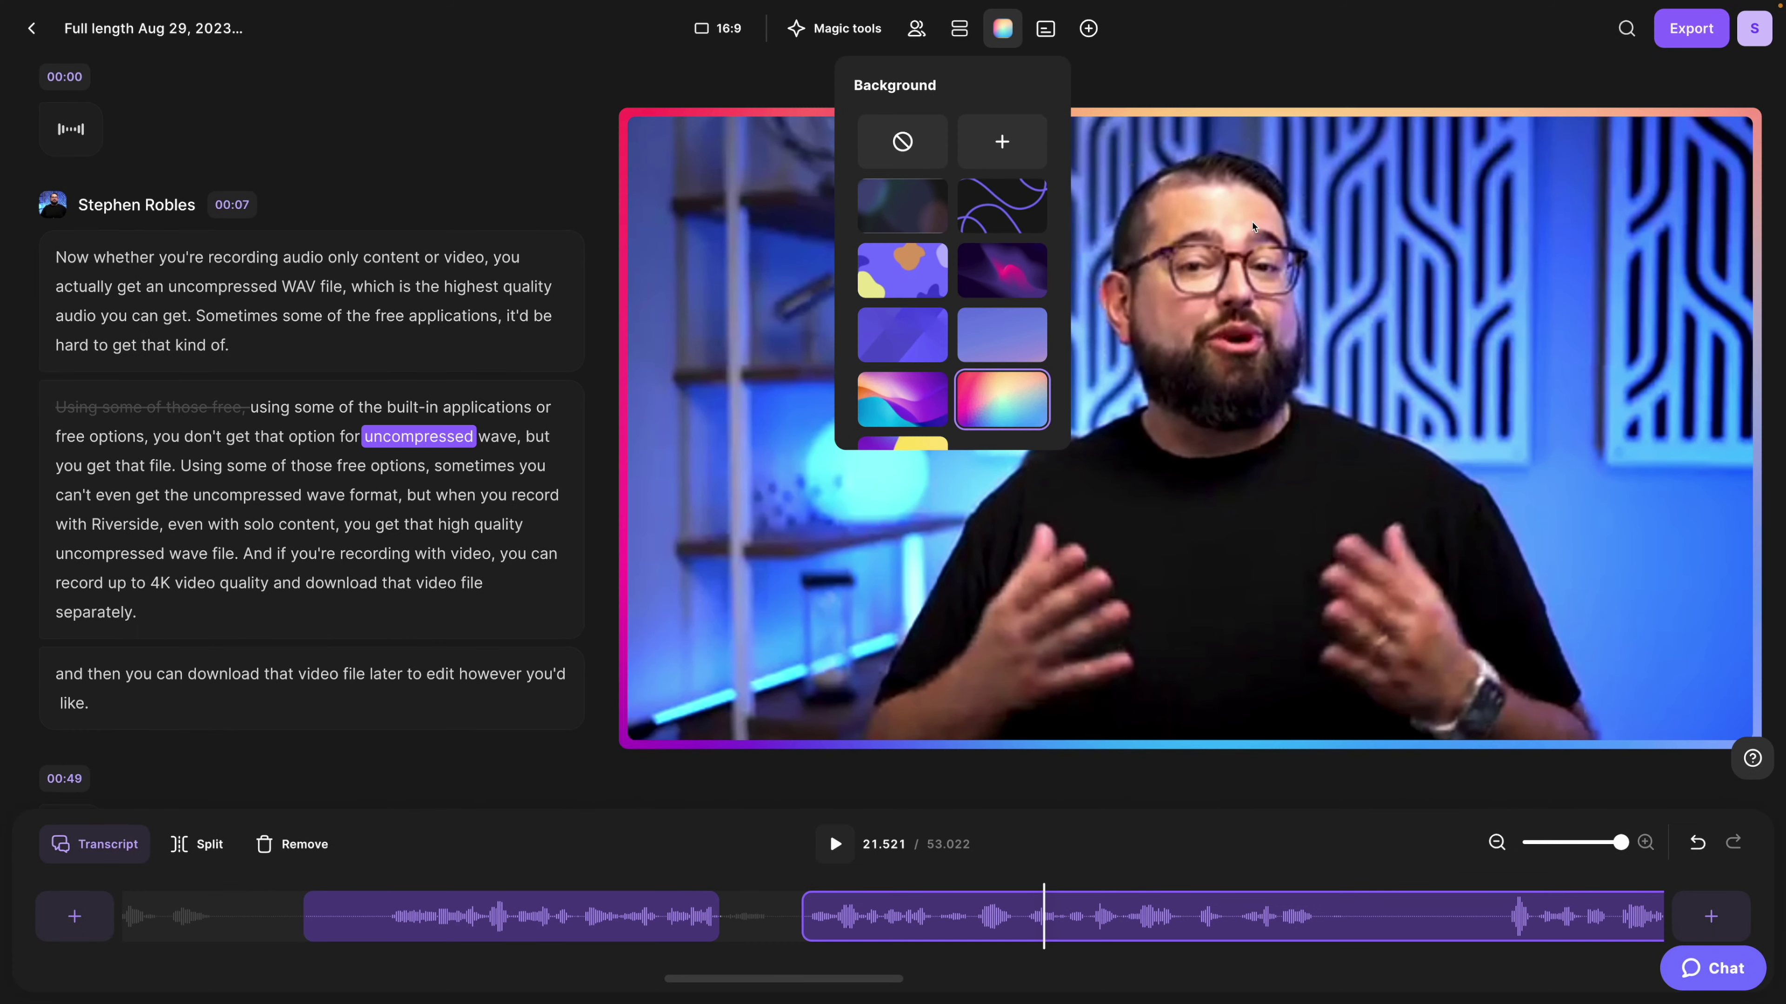
Turn on captions and switch them to the white-box style.
click(1047, 30)
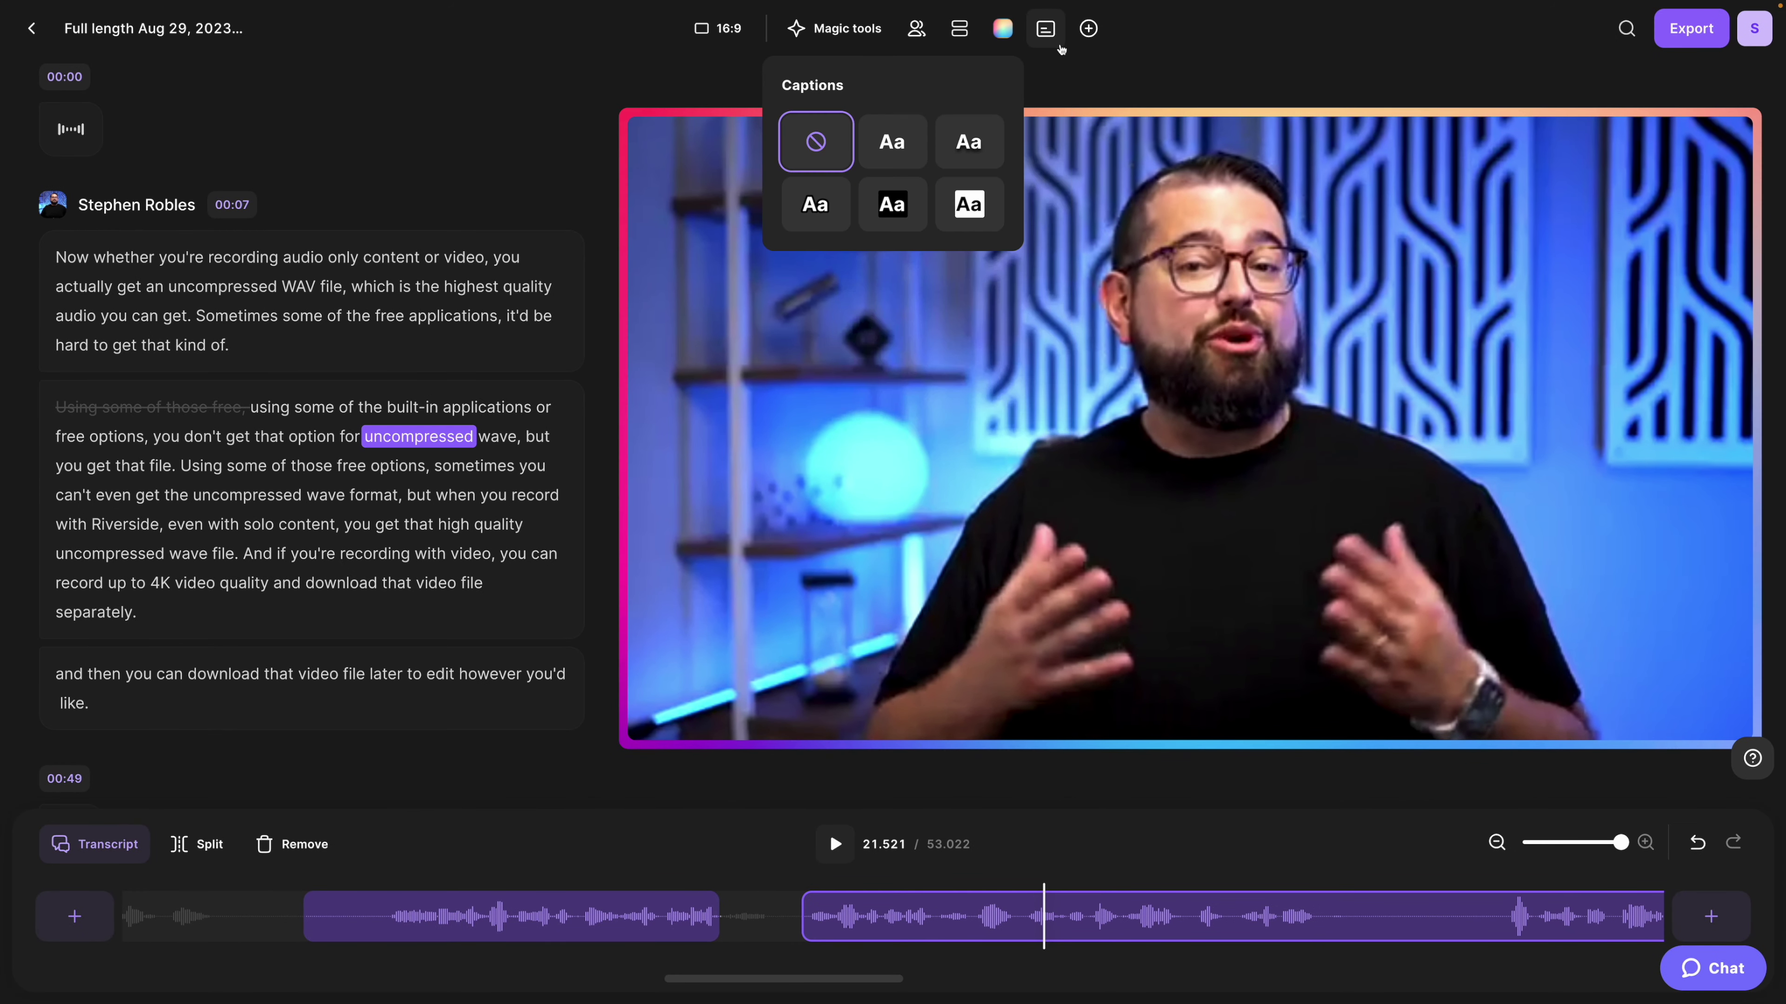
click(997, 125)
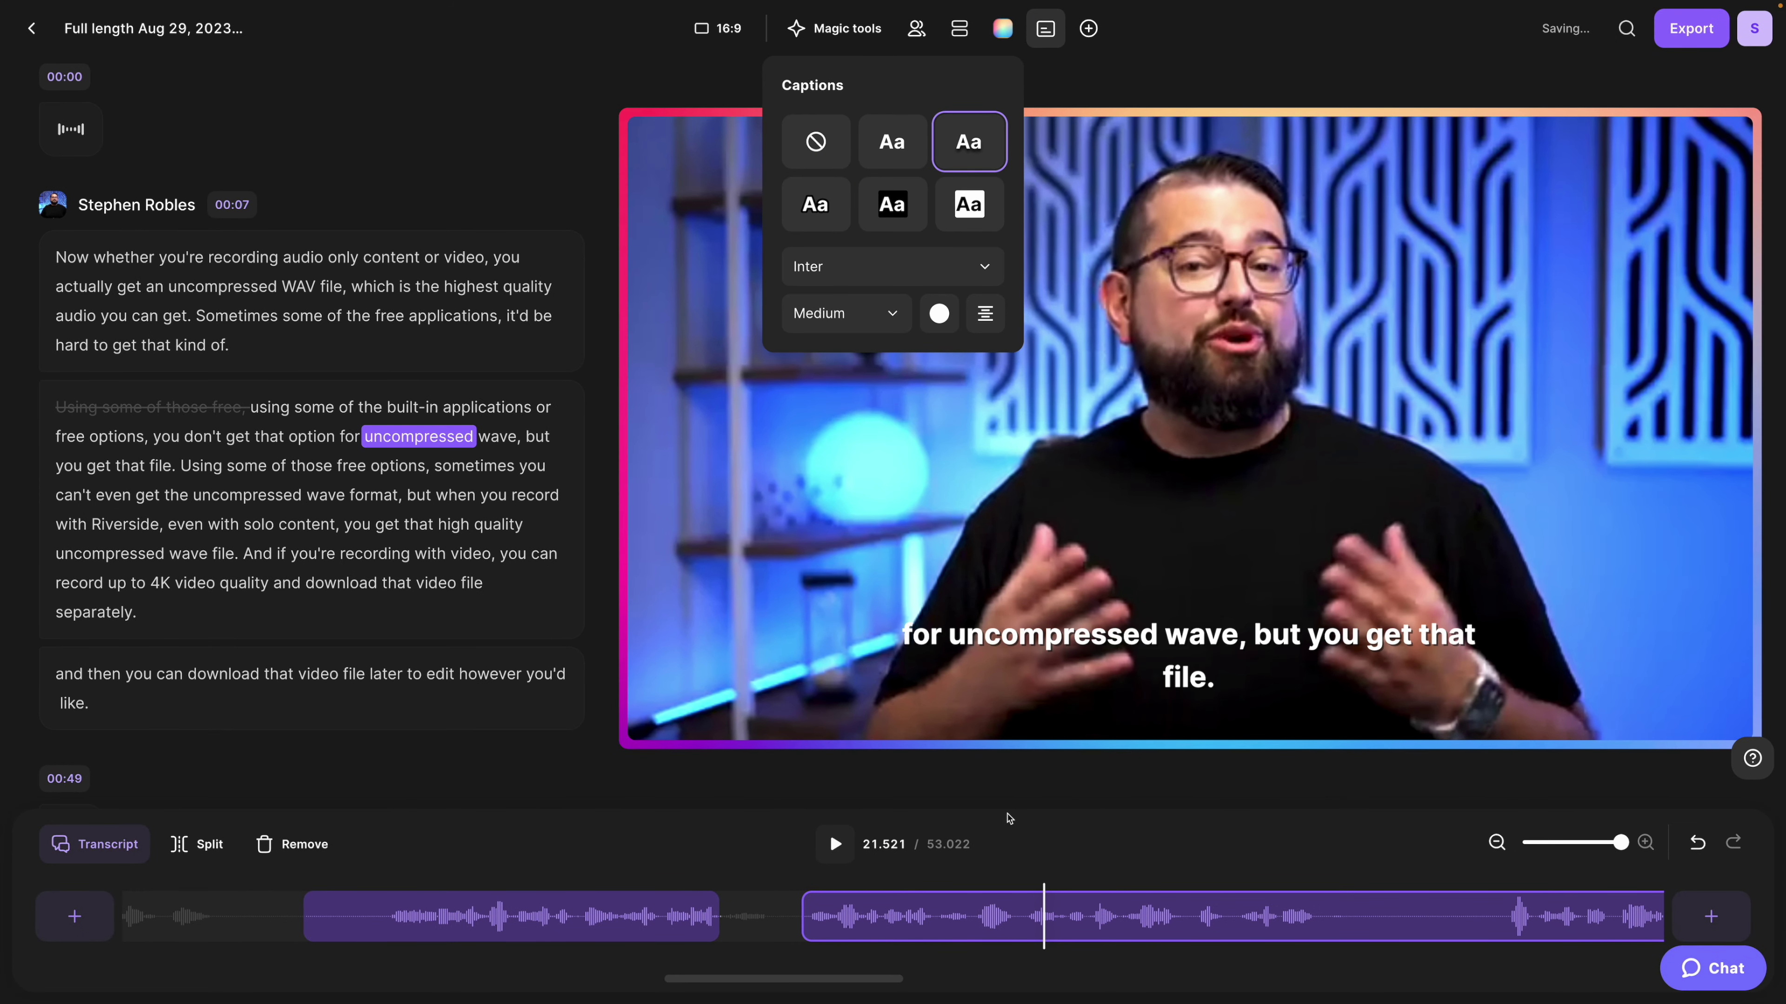
click(852, 917)
click(1045, 28)
click(891, 204)
click(968, 204)
Set the caption font to Poppins, adjust colour and alignment, and place the waveform logo top-left.
click(893, 272)
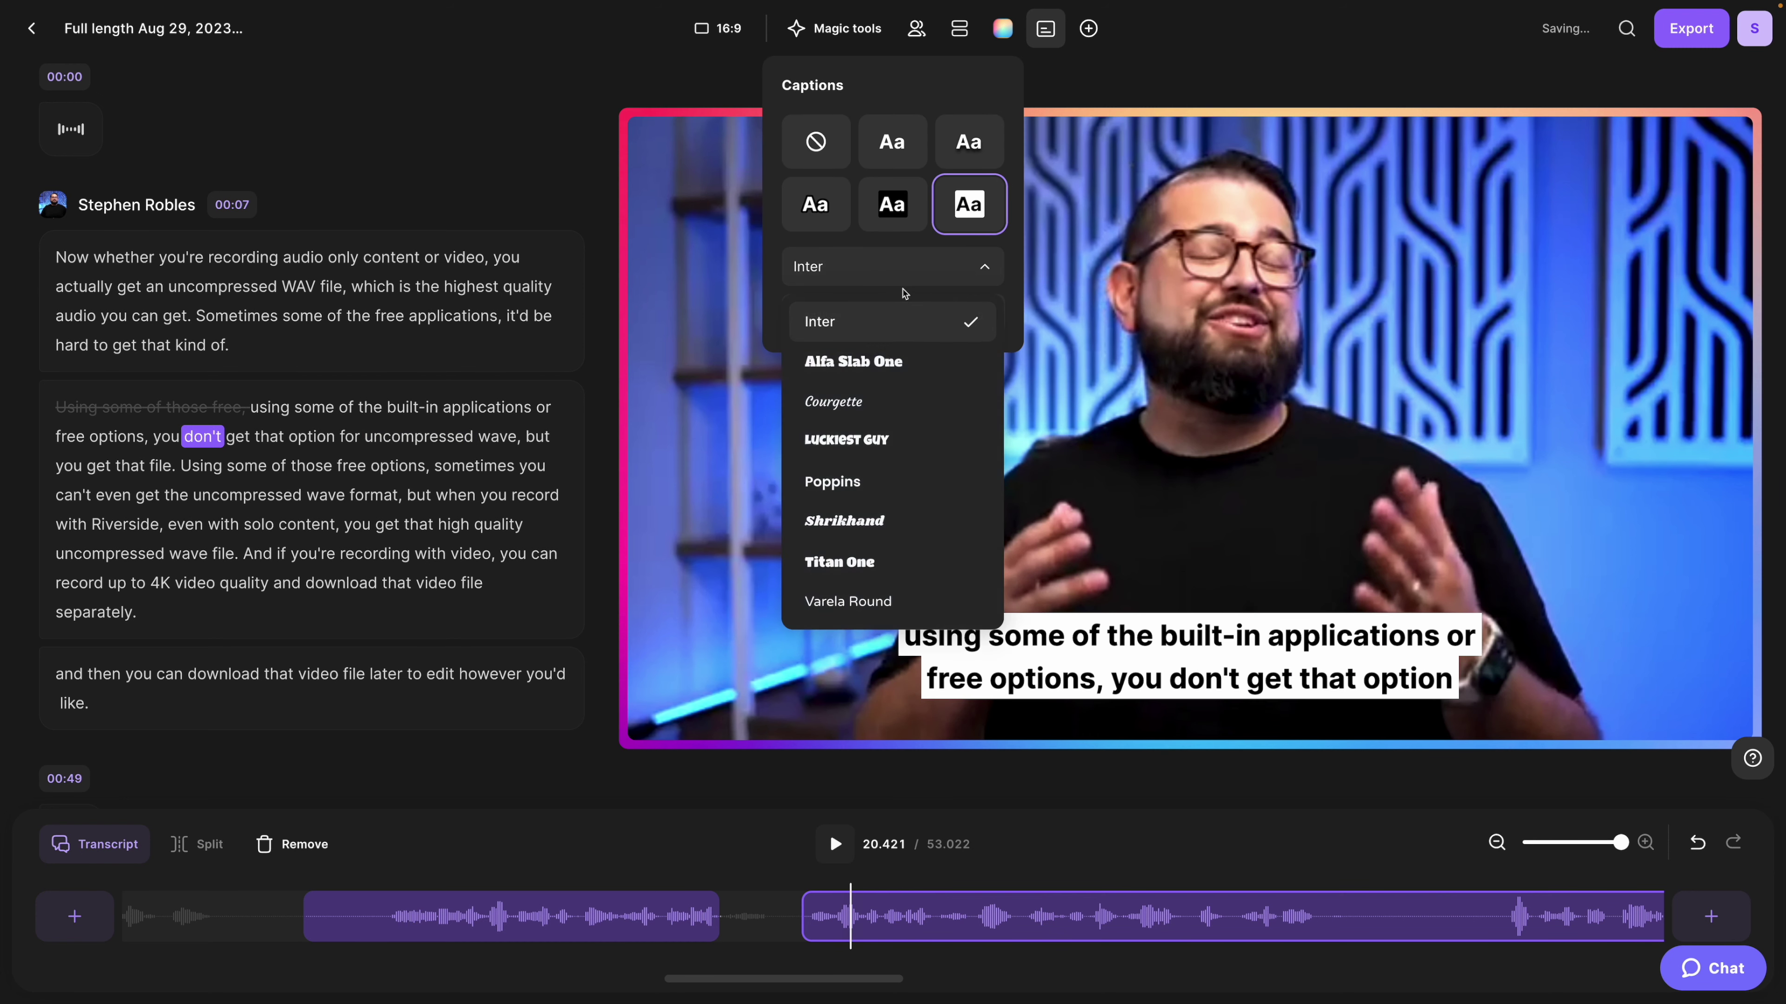
click(847, 471)
click(939, 313)
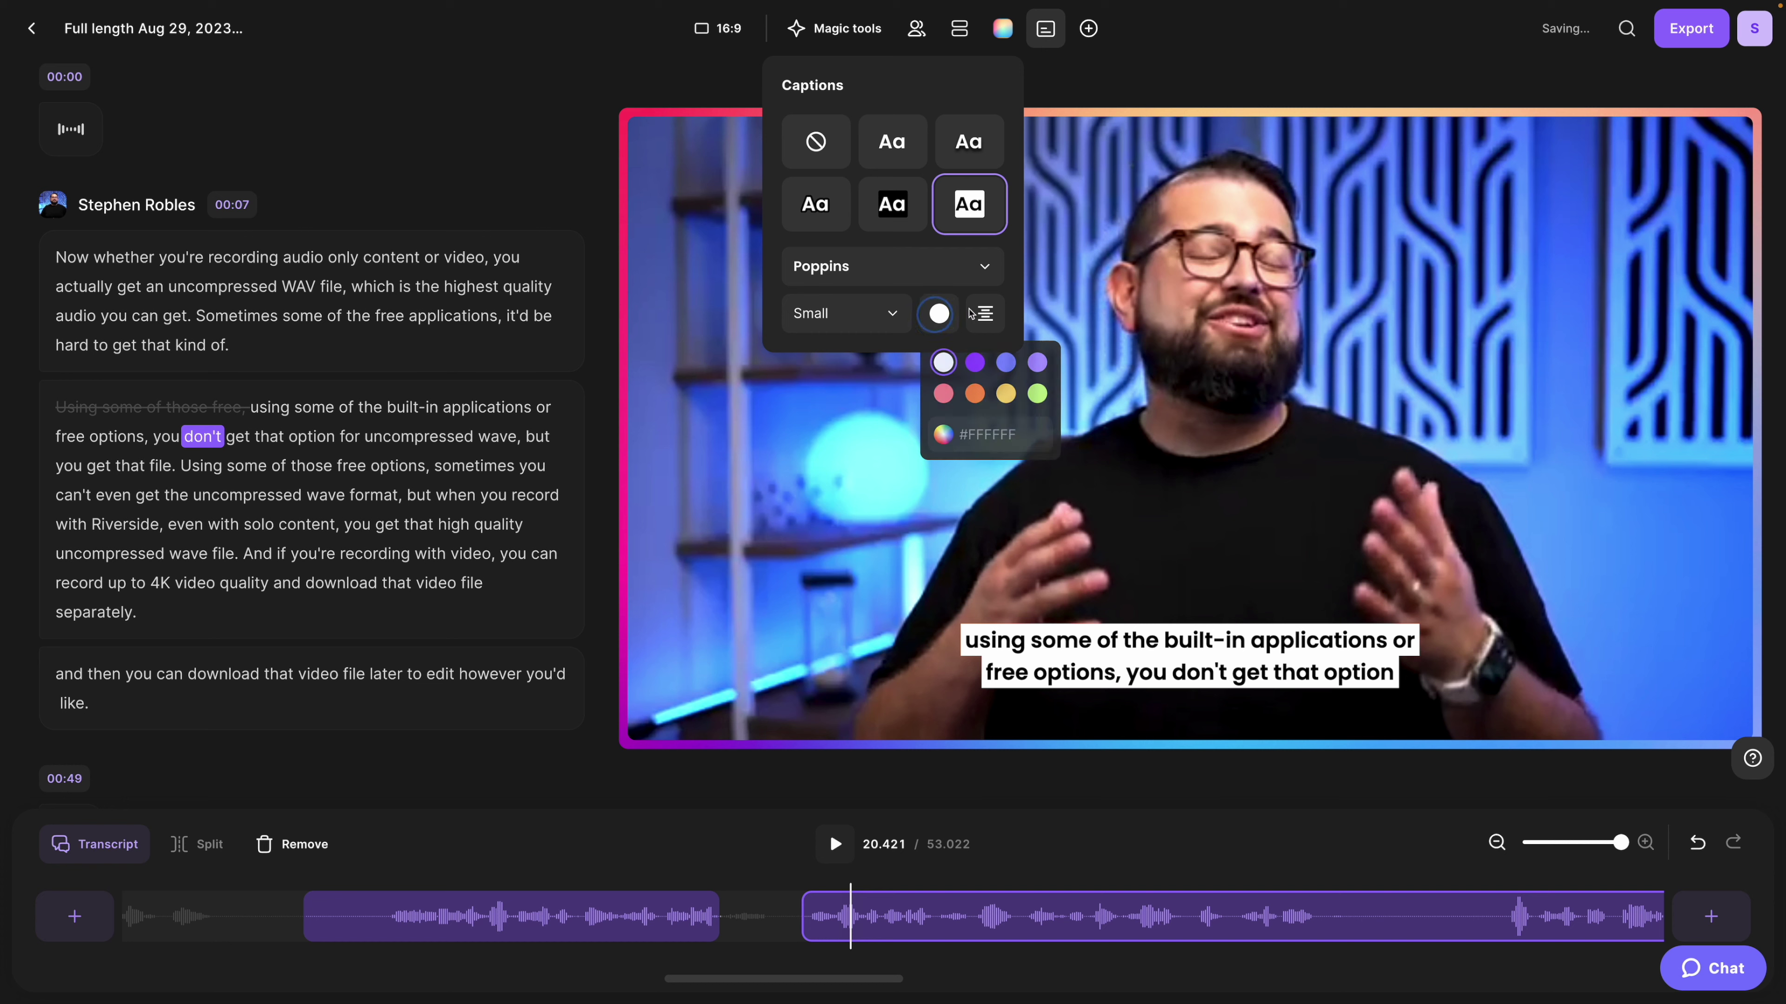
click(985, 313)
drag(1215, 175, 730, 197)
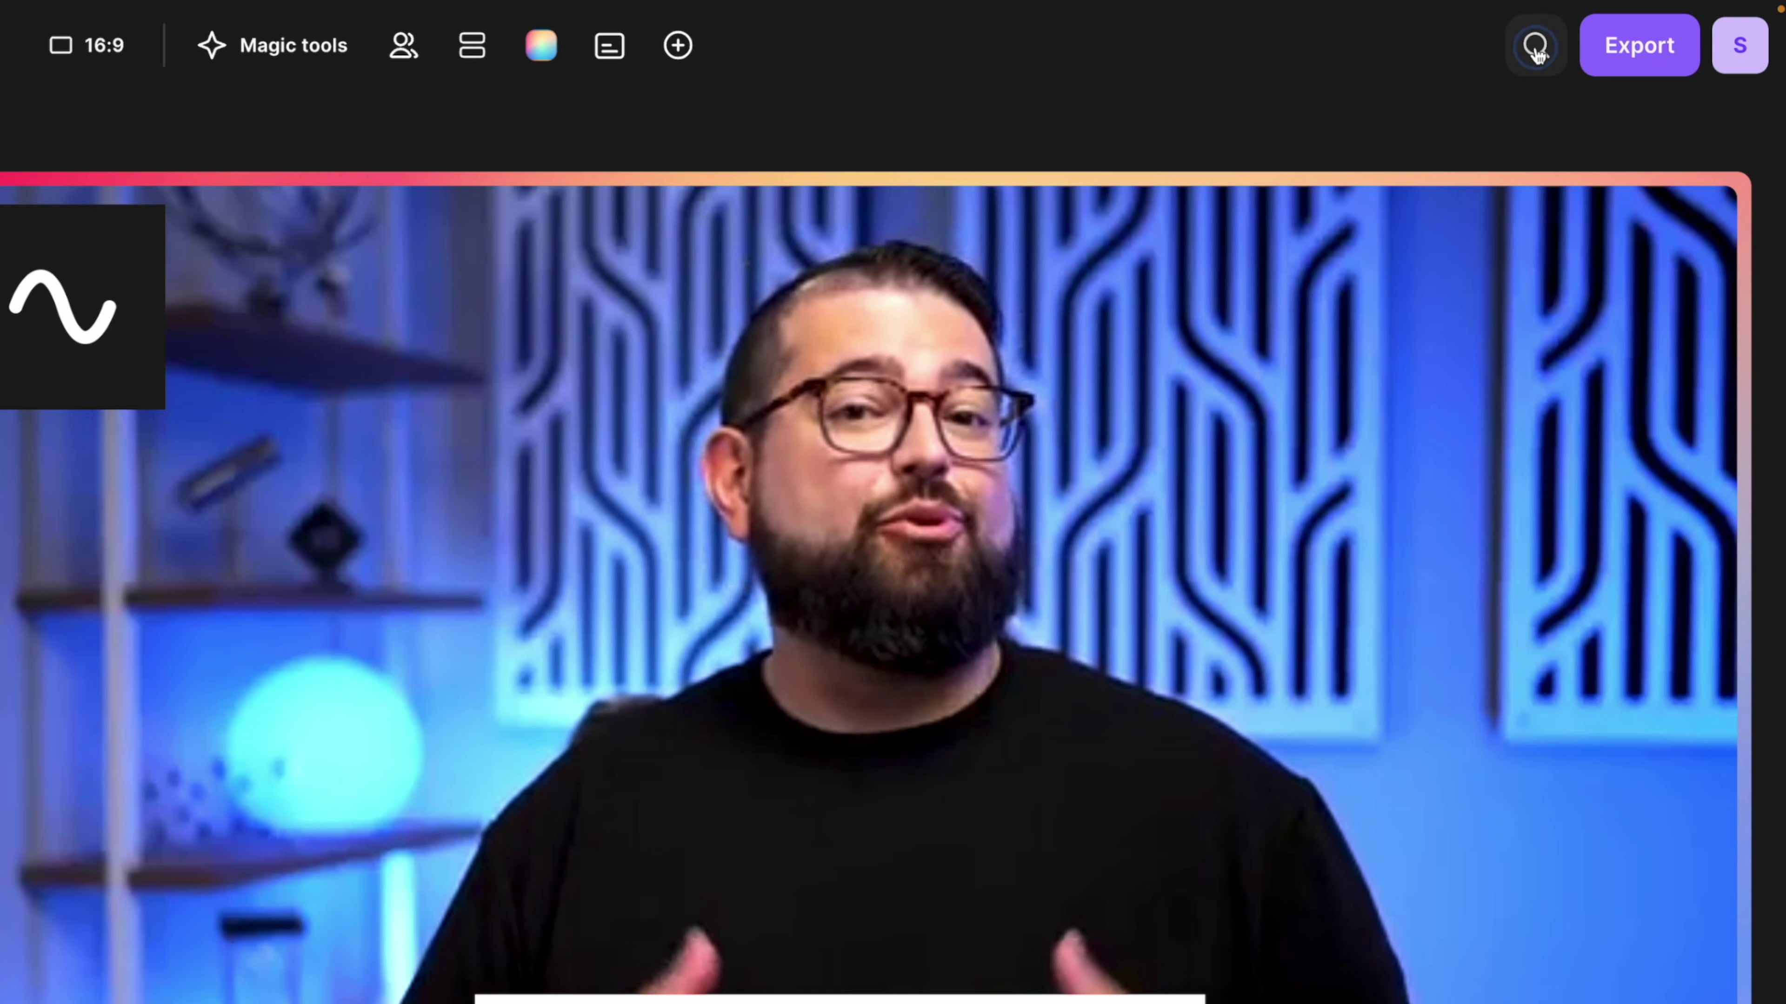
click(1536, 47)
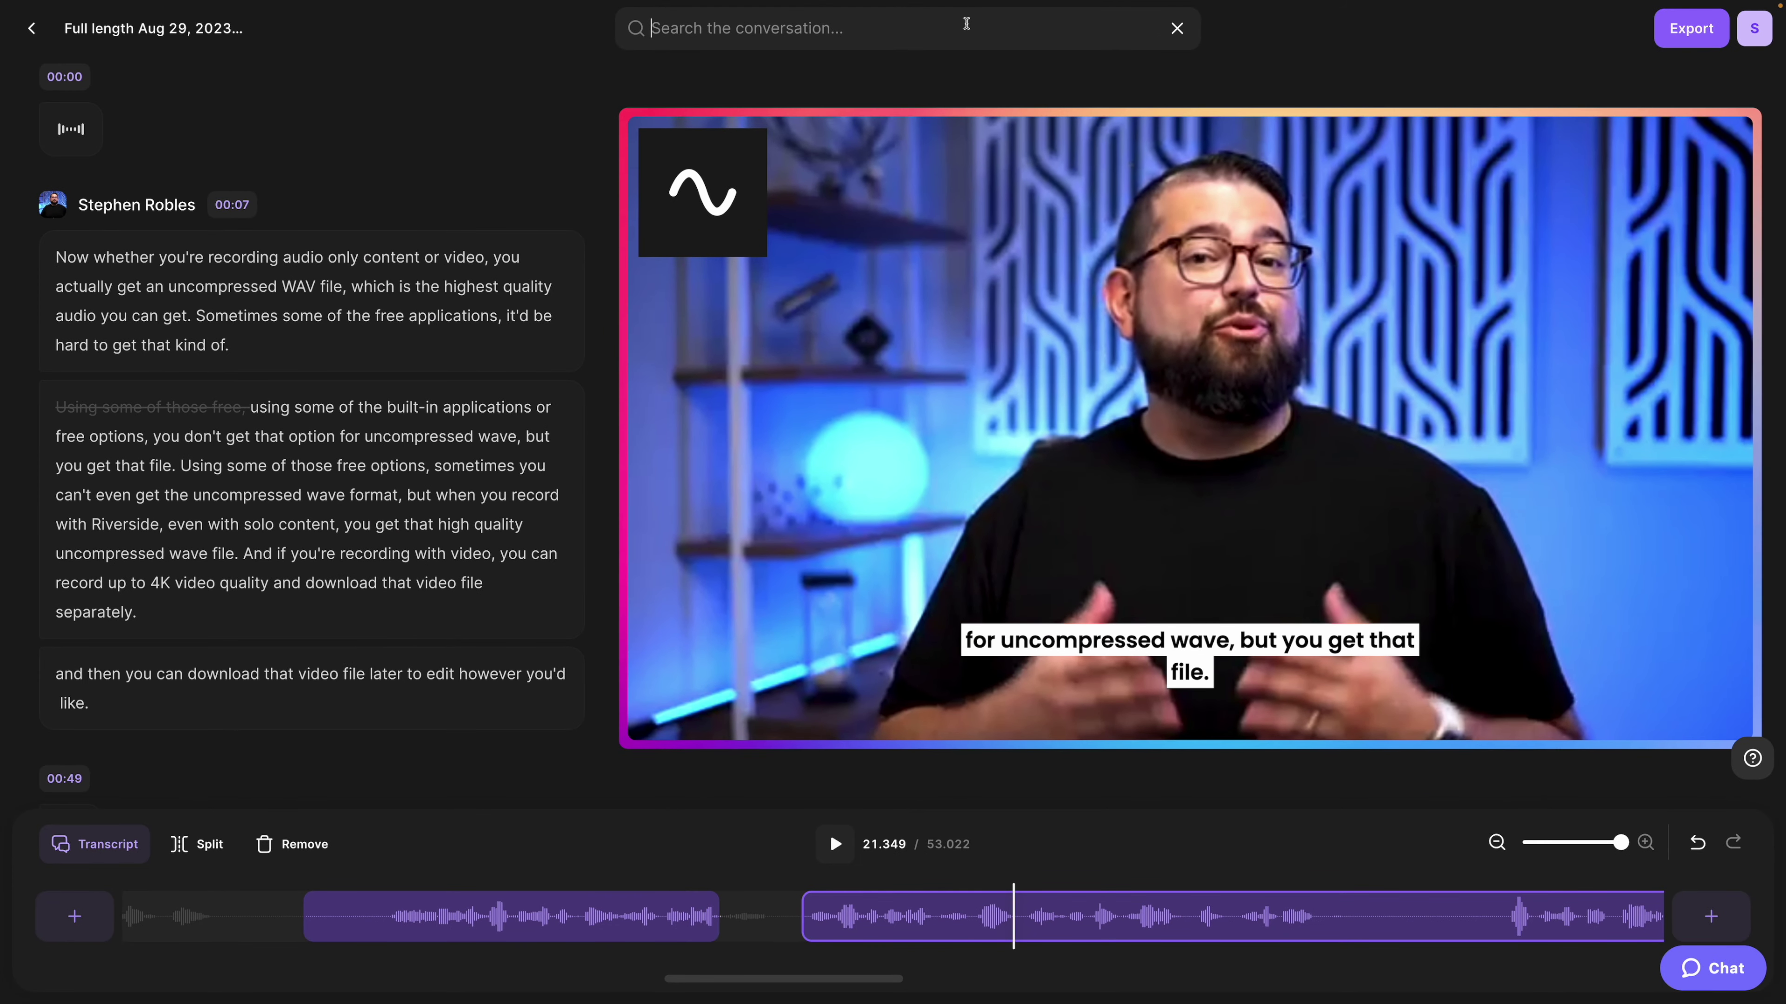
Search the transcript for '4K Video' and export the edit in 2160p 4K quality.
text(4K Video)
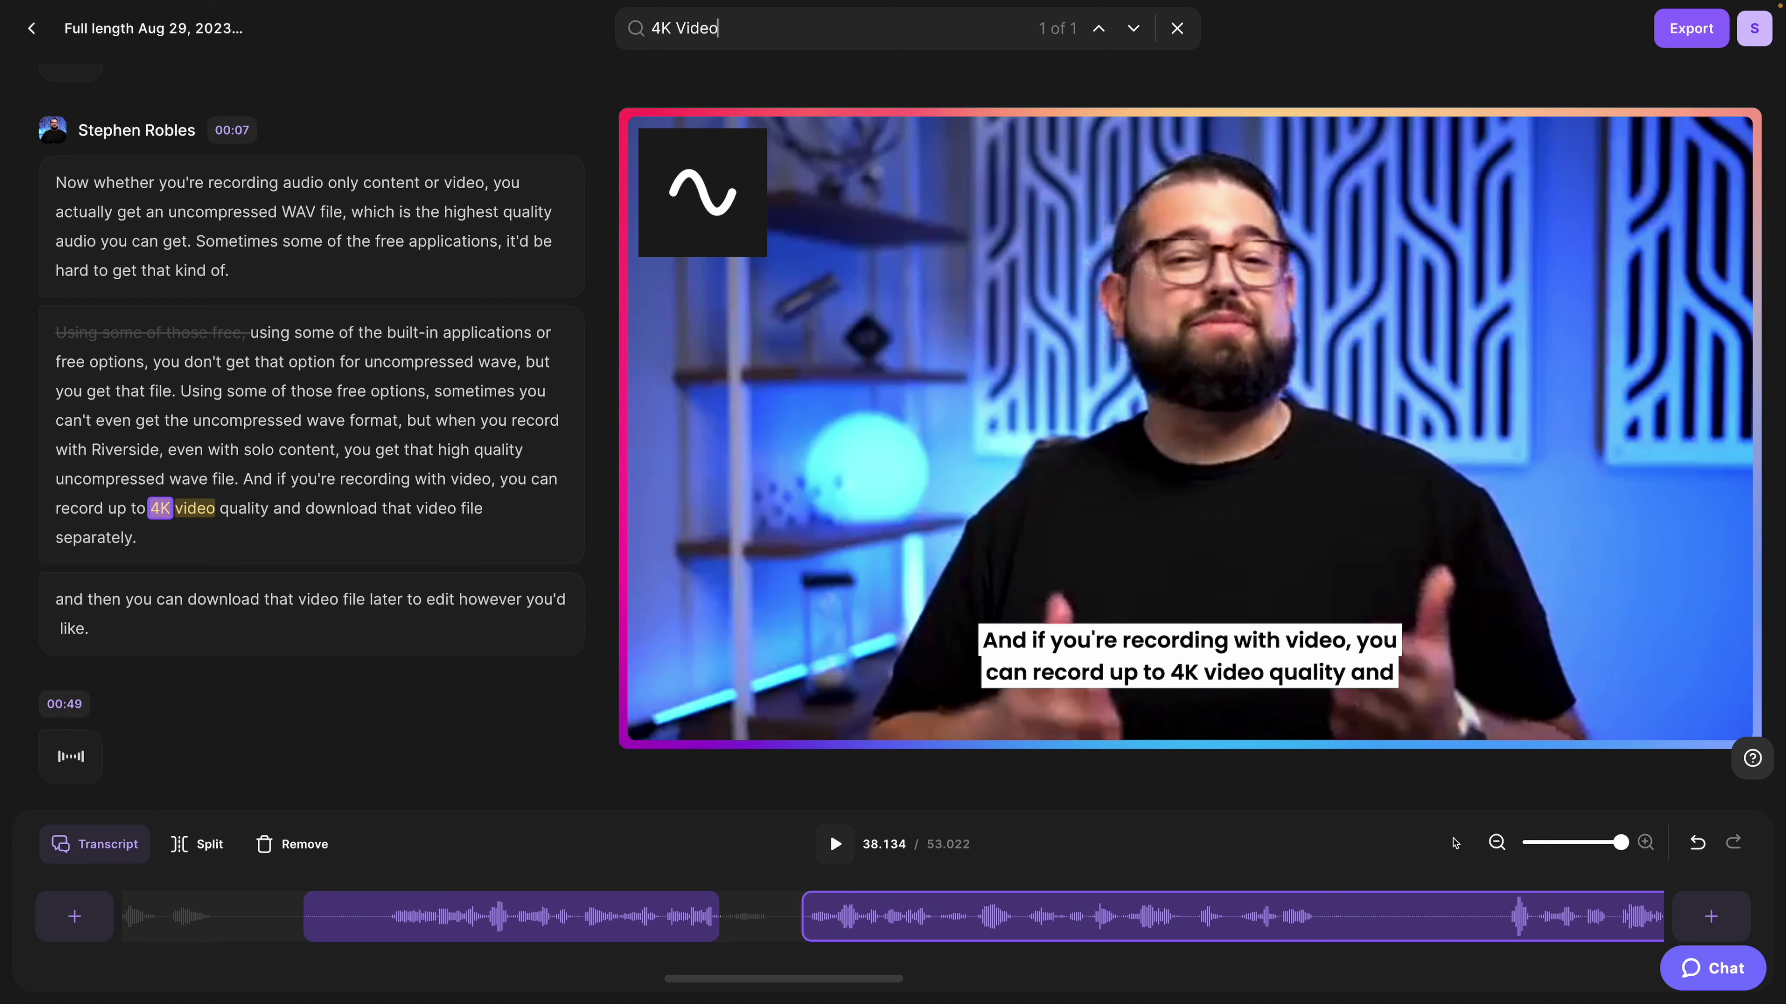
scroll(1251, 918, down, 5)
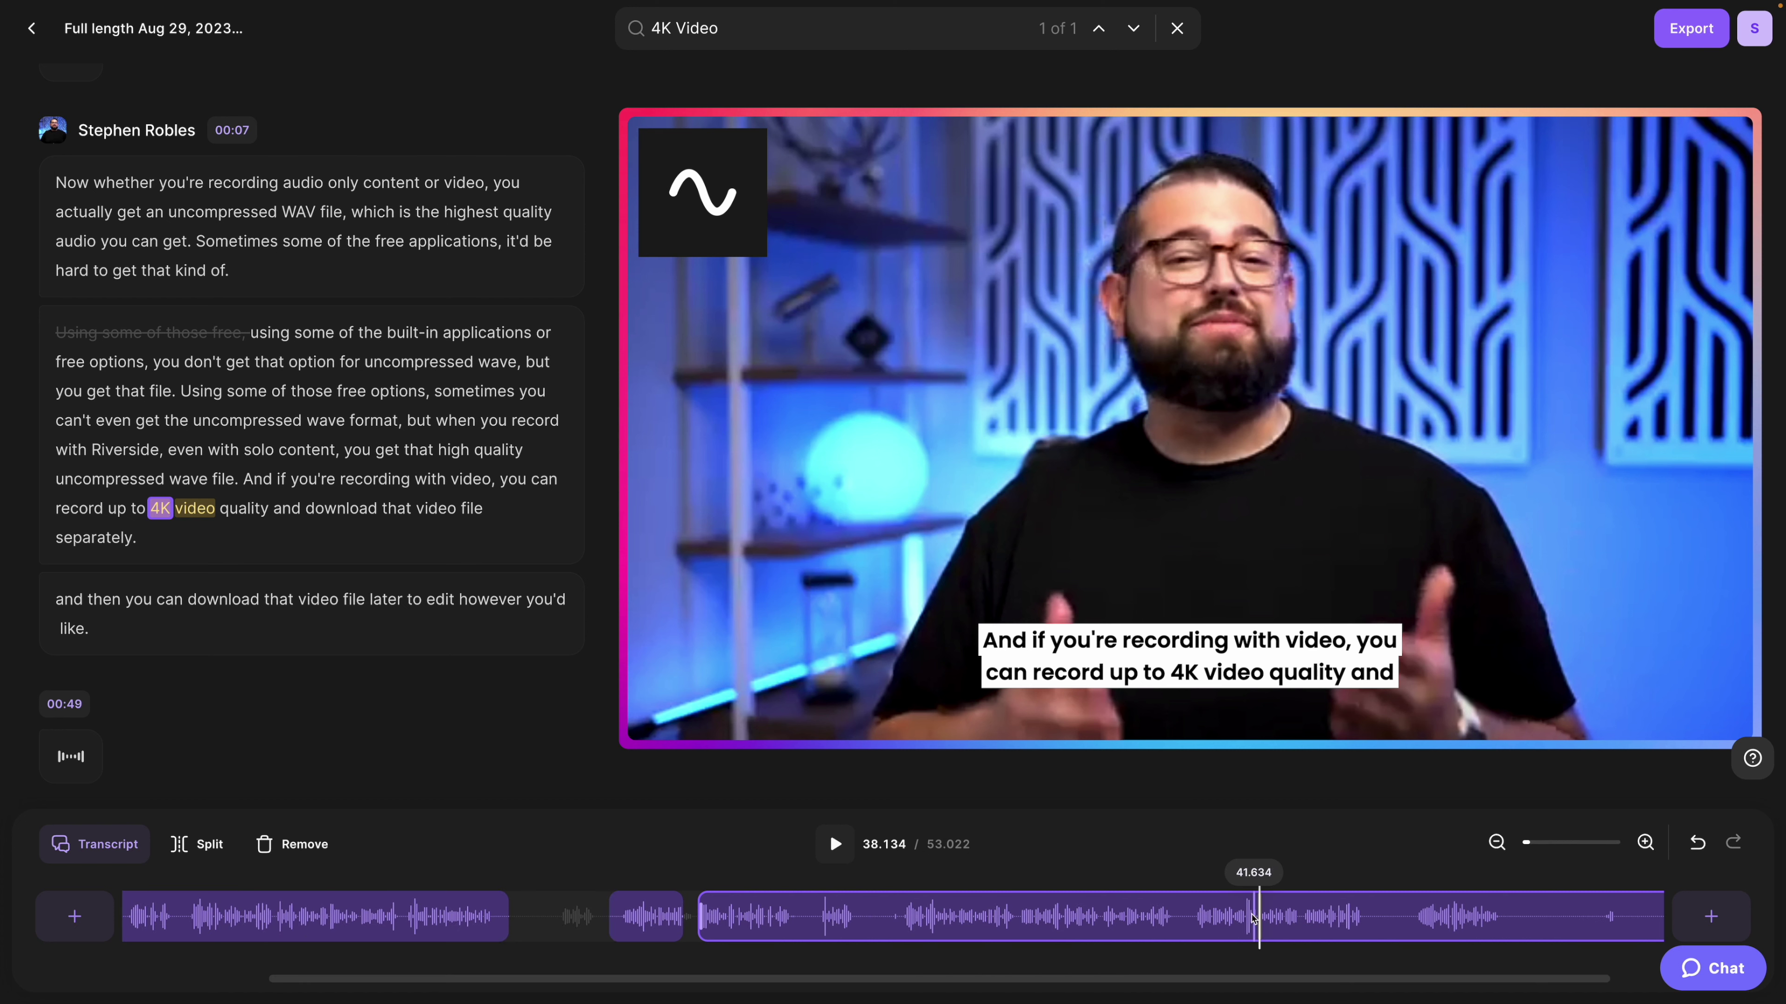
click(1691, 28)
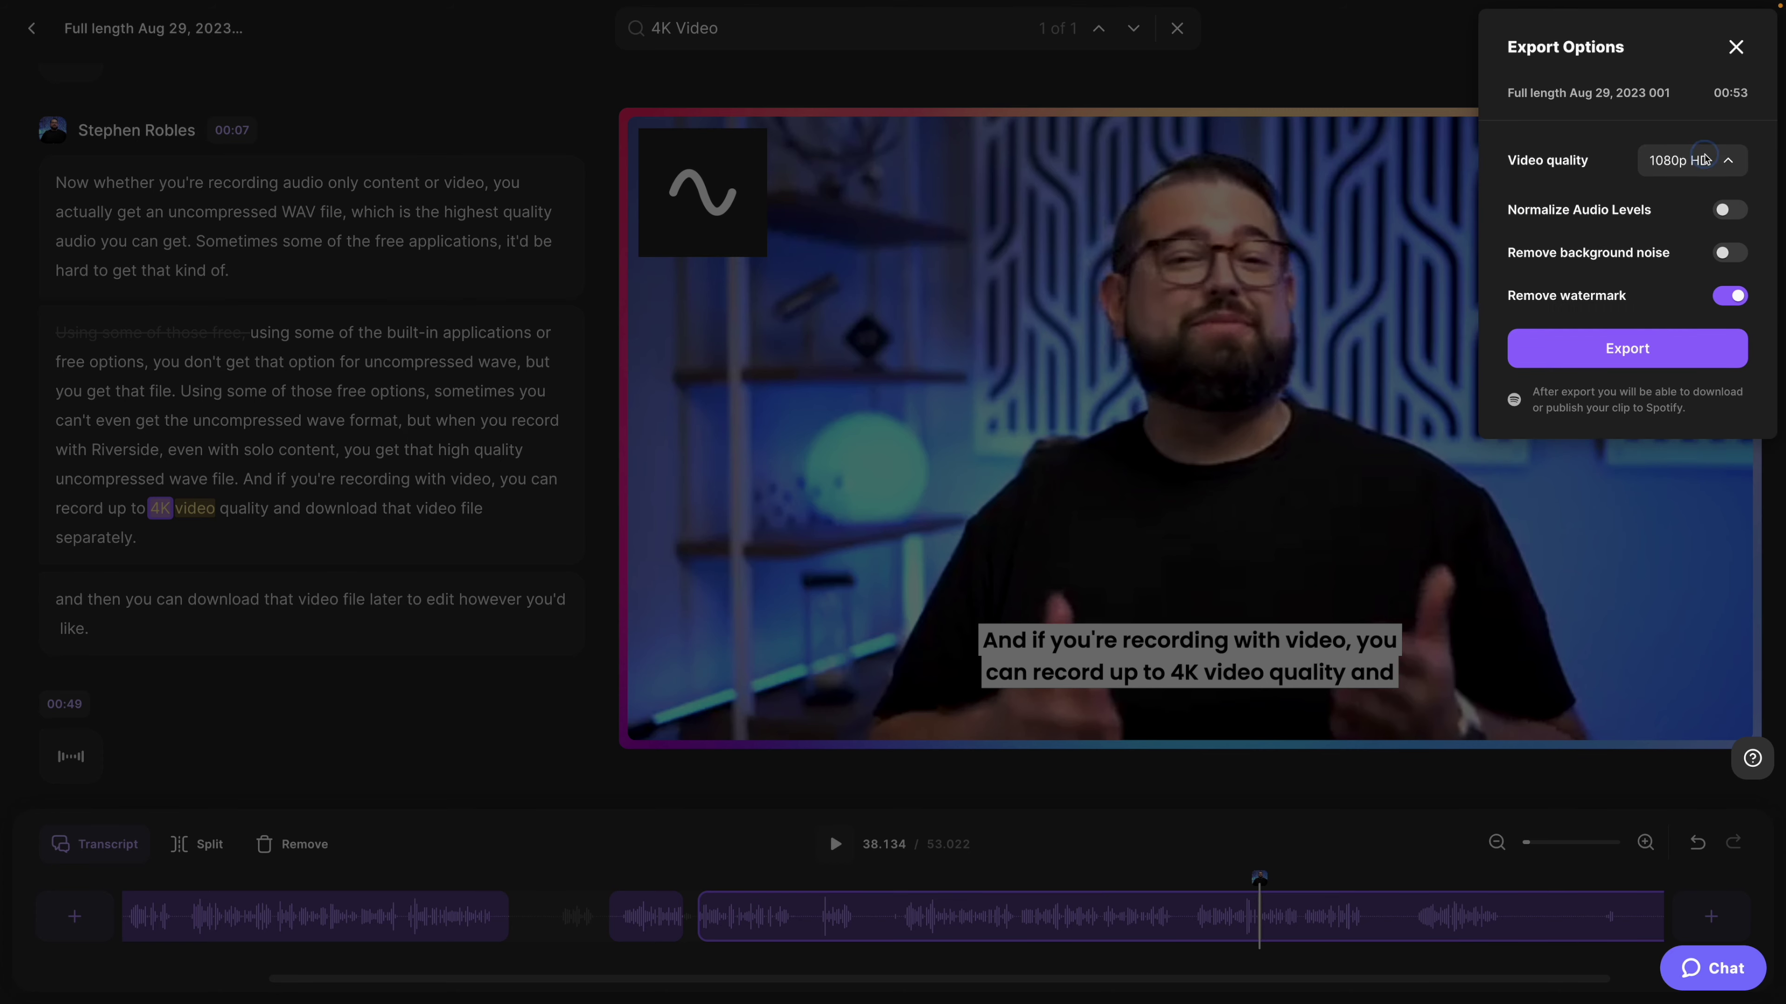
click(1703, 158)
click(1711, 296)
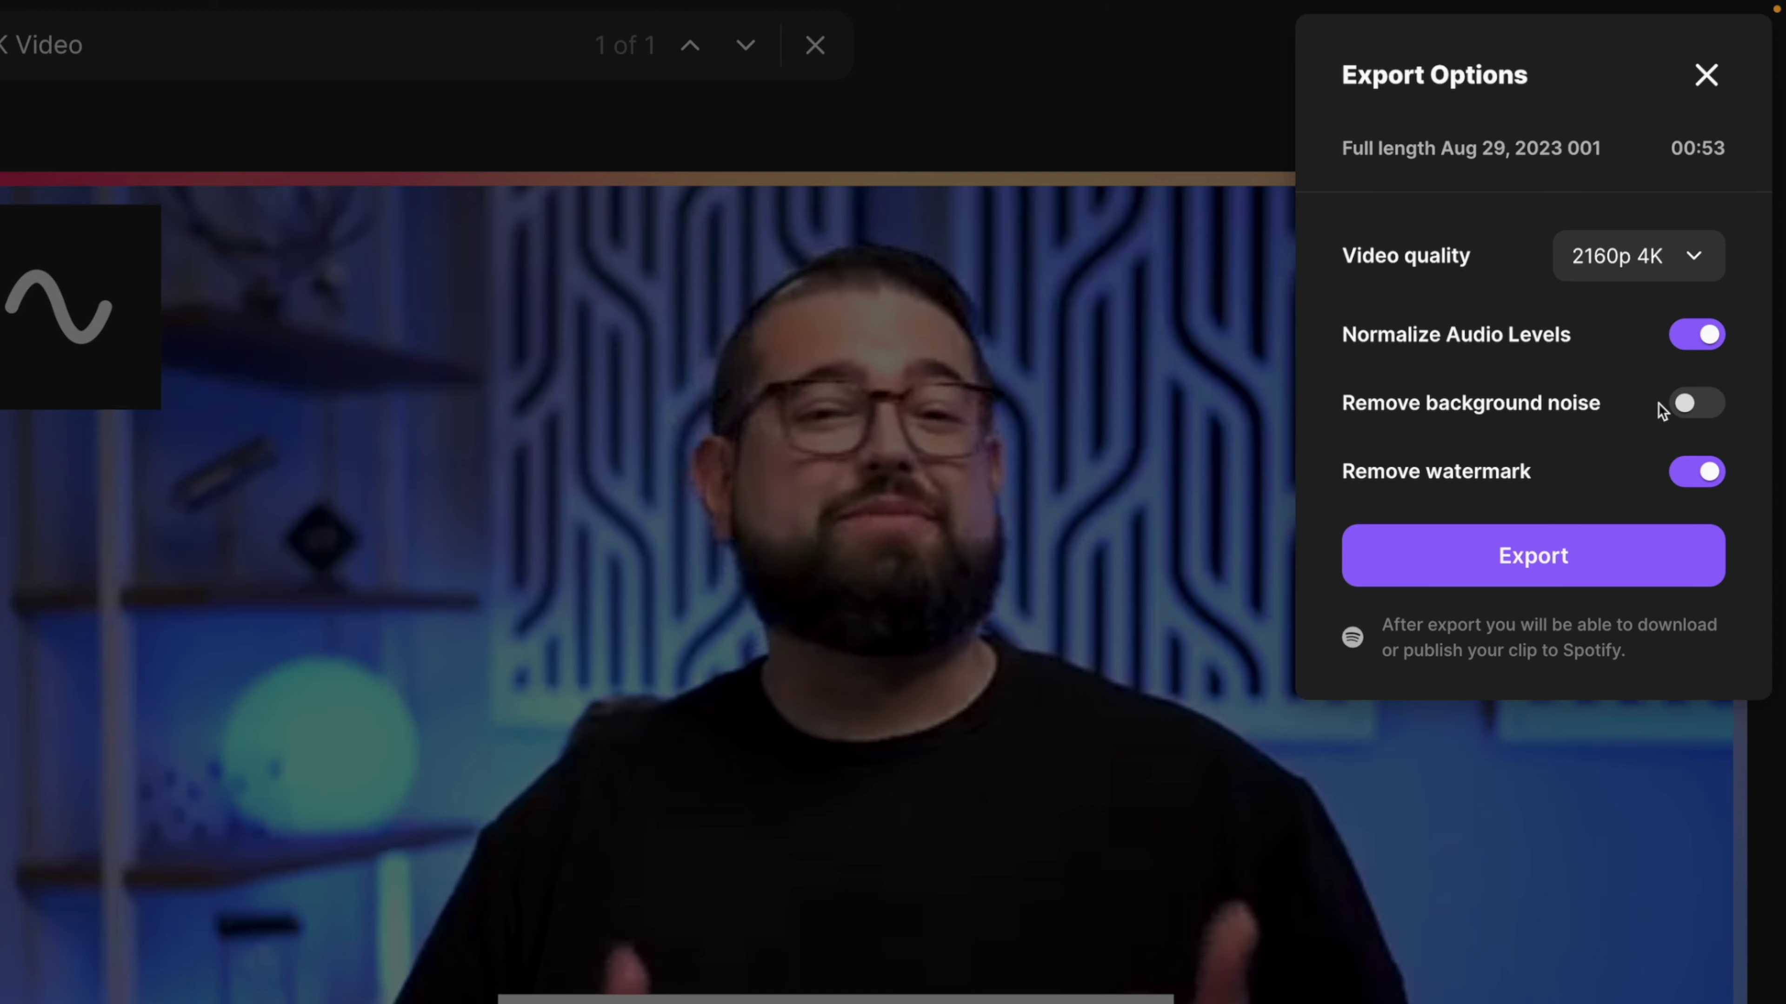
click(1707, 473)
click(1690, 554)
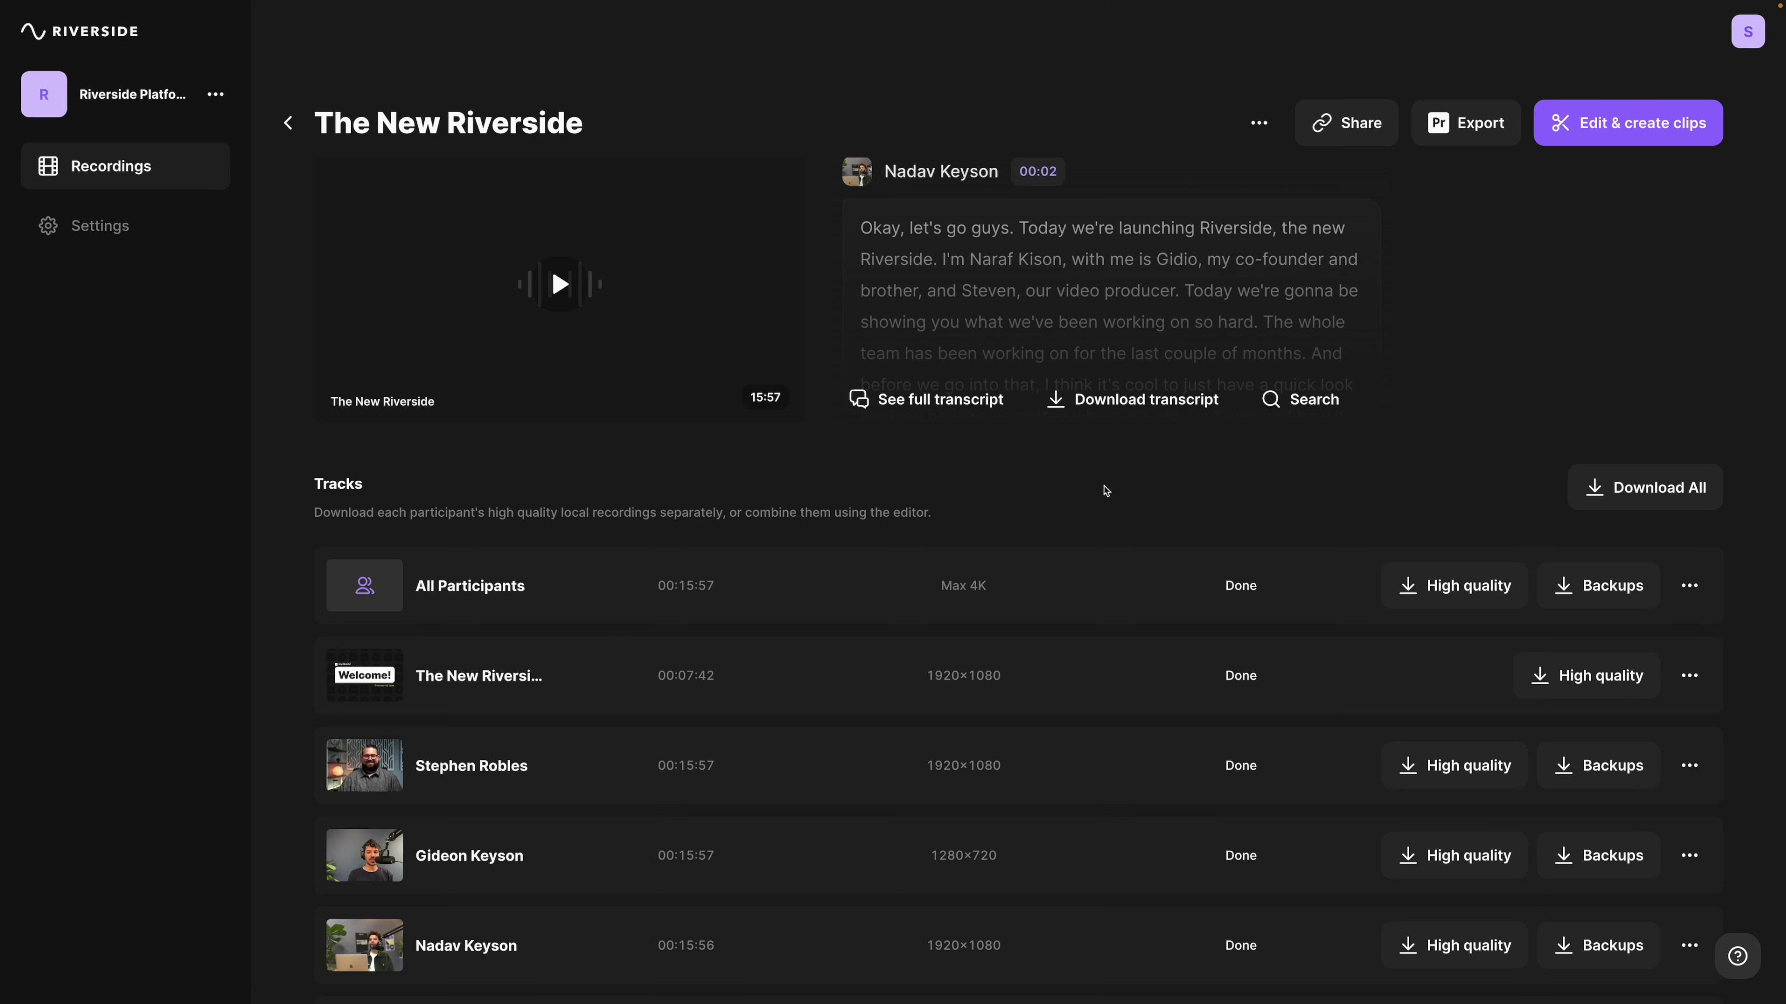
Show the High quality download file types for a finished recording.
scroll(1105, 490, down, 4)
click(1465, 487)
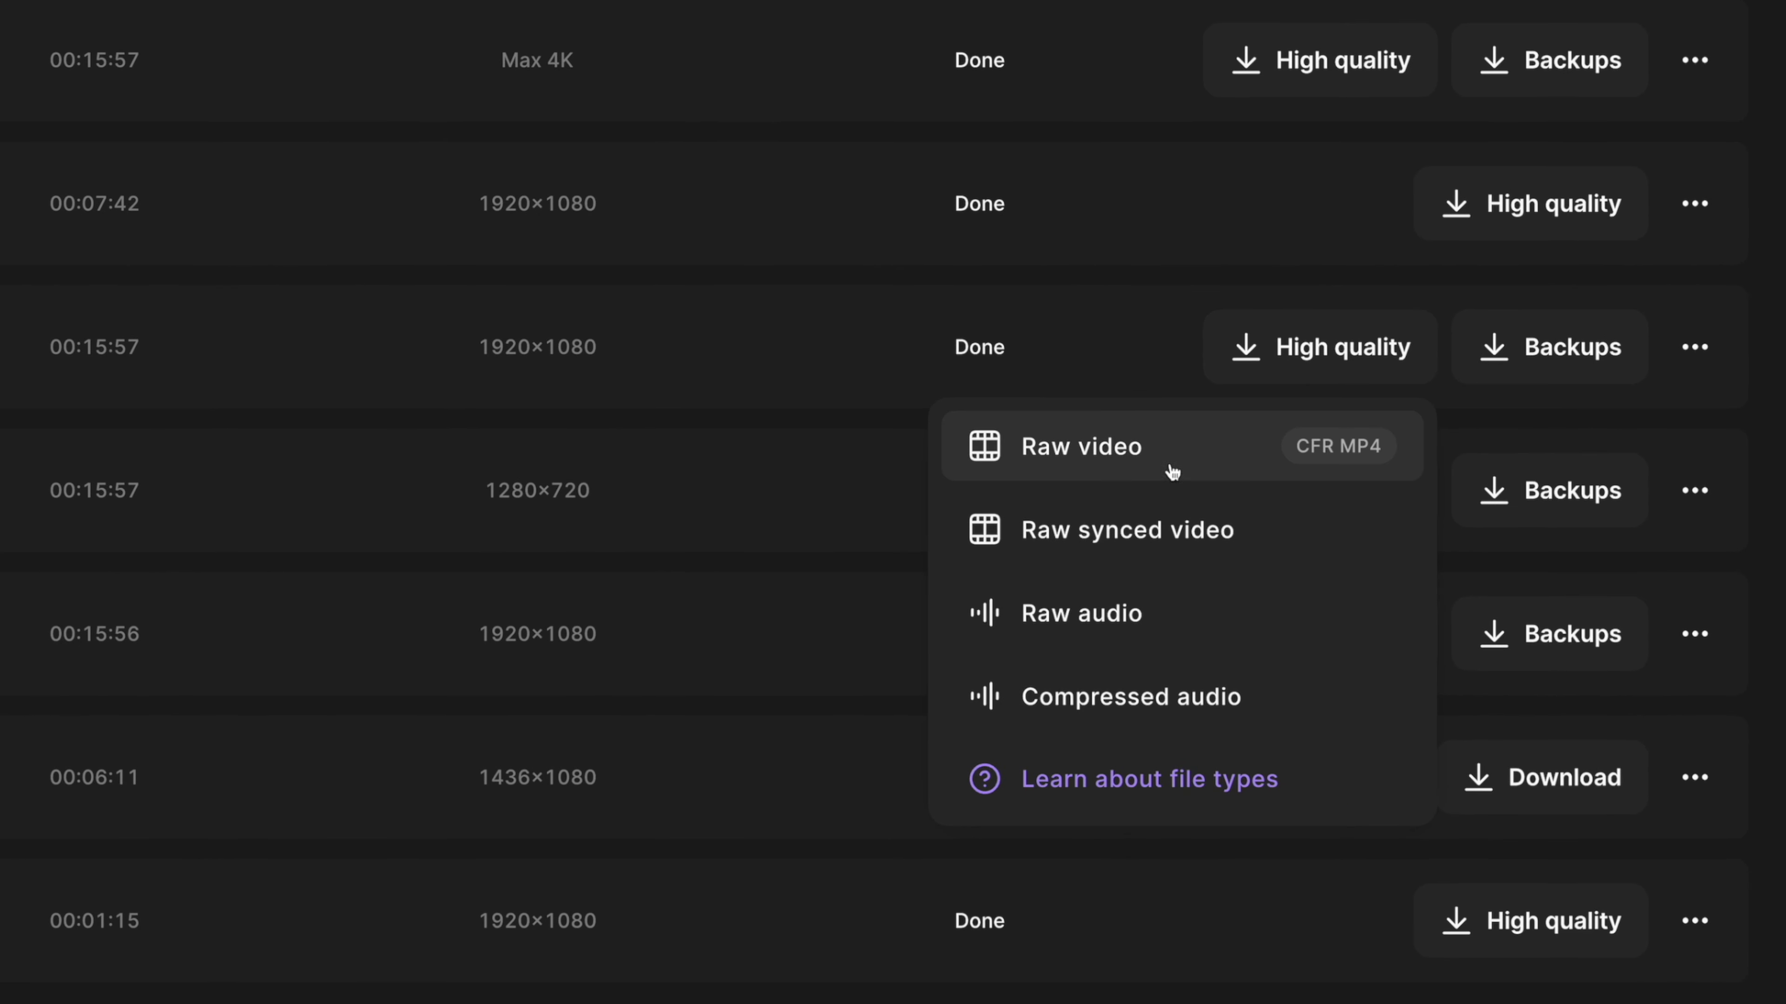